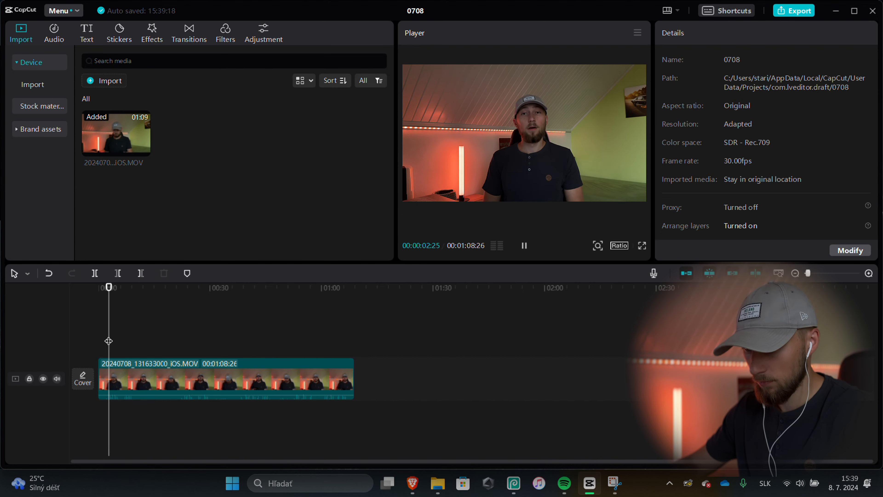
Step: Set the video clip's audio volume to 10 dB and return to its video settings
{"action": "left_click", "coordinate": [322, 338]}
{"action": "key", "text": "space"}
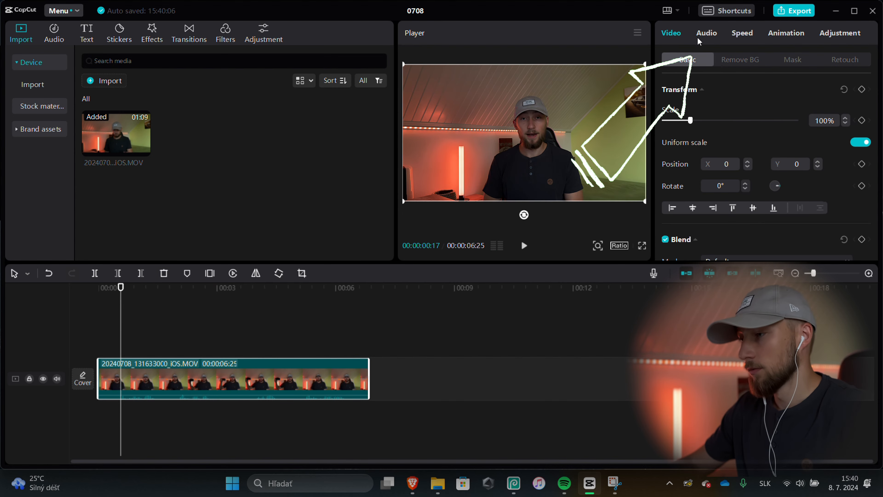
{"action": "left_click", "coordinate": [703, 35]}
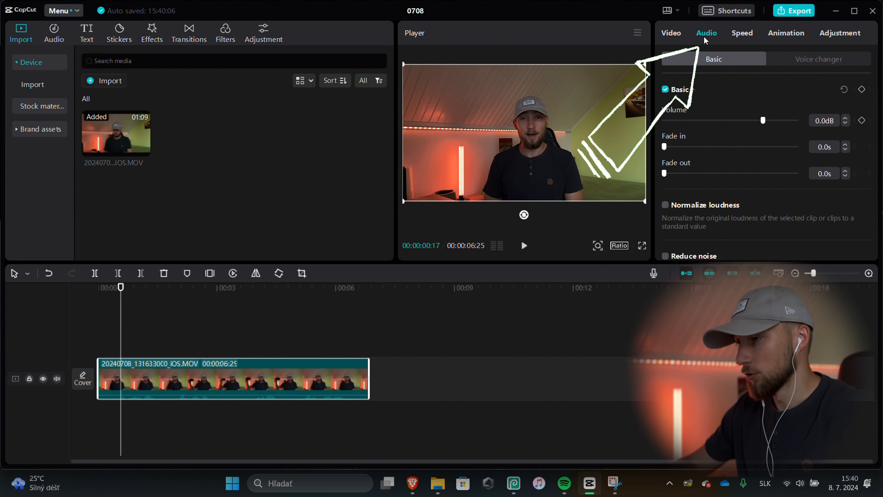
{"action": "left_click", "coordinate": [804, 121]}
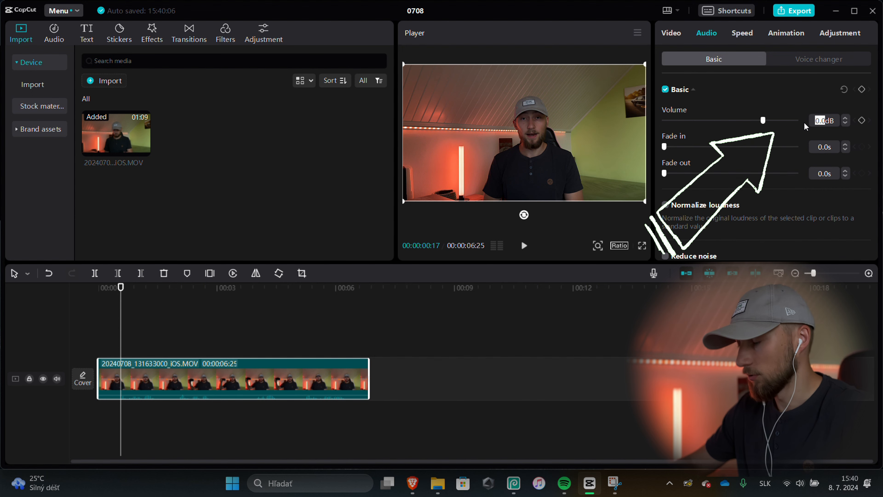
{"action": "type", "text": "10"}
{"action": "key", "text": "Return"}
{"action": "left_click", "coordinate": [671, 33]}
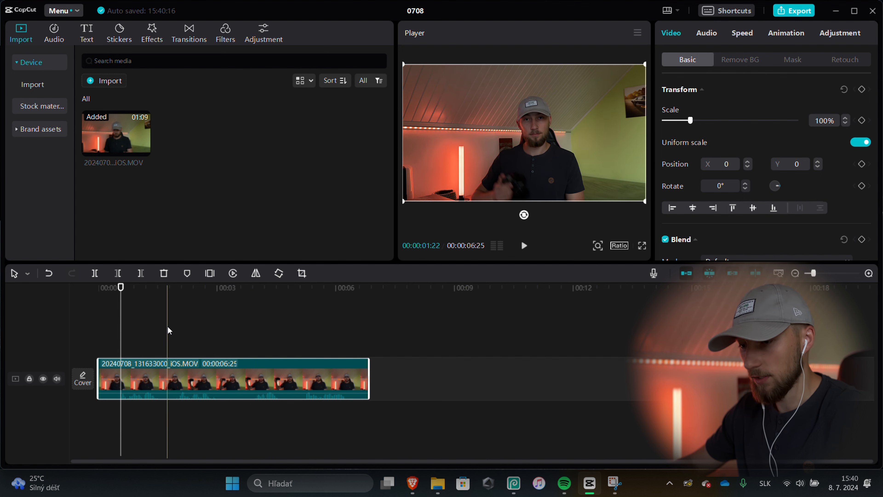
Step: Add a default text clip at about 00:00:02:01 on the timeline, reading "Lumix-FZ18"
{"action": "left_click", "coordinate": [180, 329]}
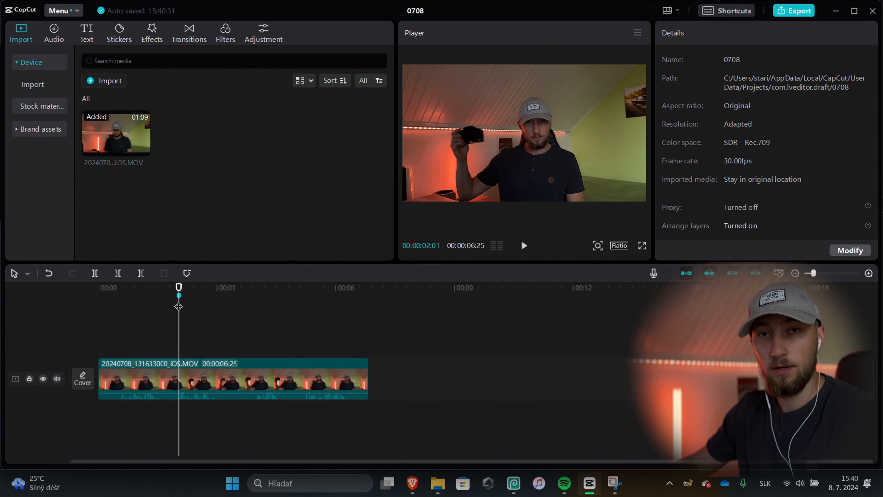
{"action": "left_click", "coordinate": [86, 34]}
{"action": "left_click", "coordinate": [122, 107]}
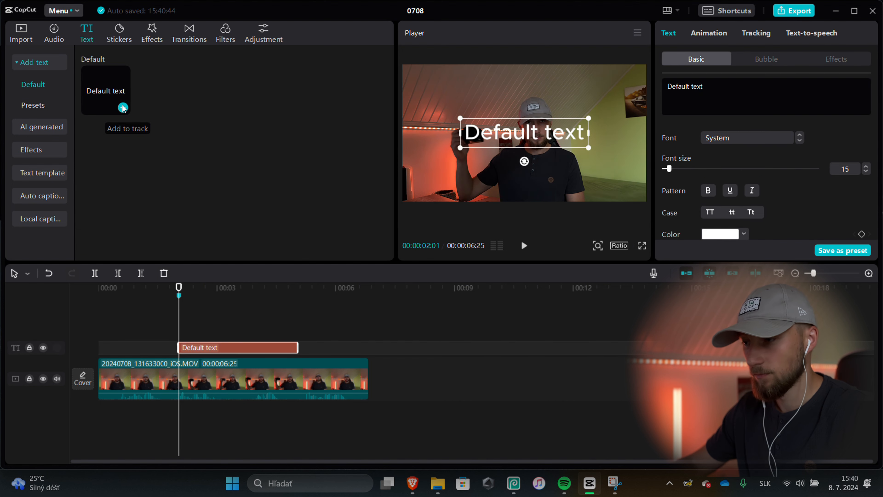
{"action": "triple_click", "coordinate": [713, 89]}
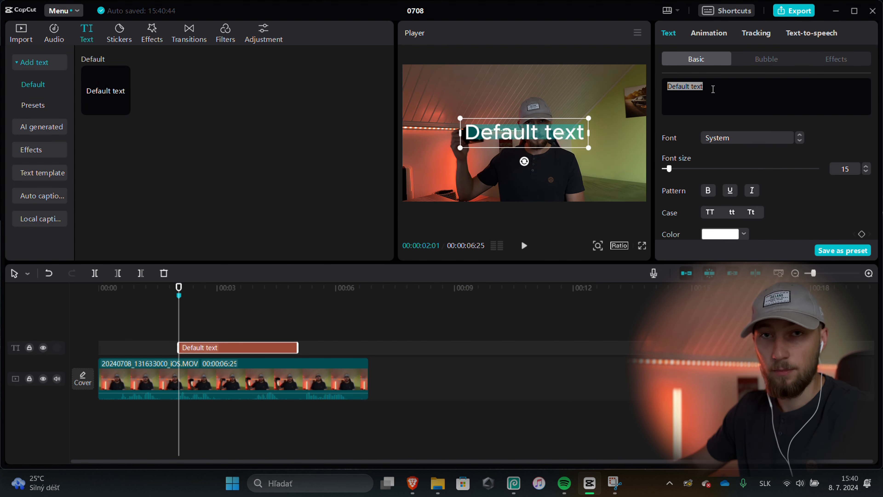
{"action": "type", "text": "Lumix-FZ18"}
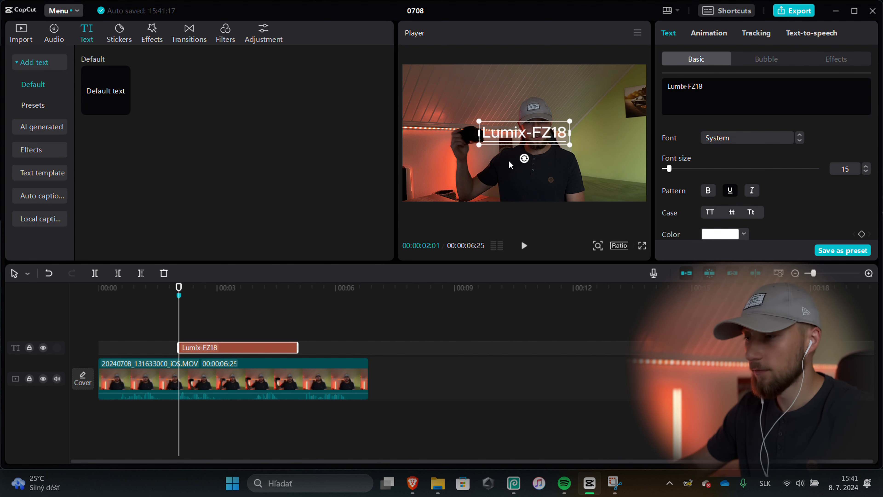
Step: Move the Lumix-FZ18 title in the video frame to just above the raised camera
{"action": "left_click_drag", "start_coordinate": [511, 138], "coordinate": [455, 106]}
{"action": "scroll", "coordinate": [734, 179], "scroll_direction": "down", "scroll_amount": 2}
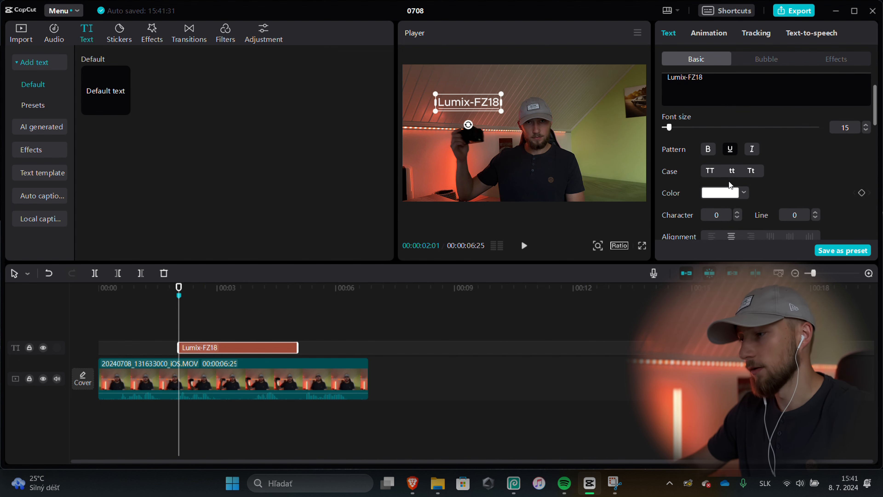
{"action": "scroll", "coordinate": [730, 180], "scroll_direction": "down", "scroll_amount": 8}
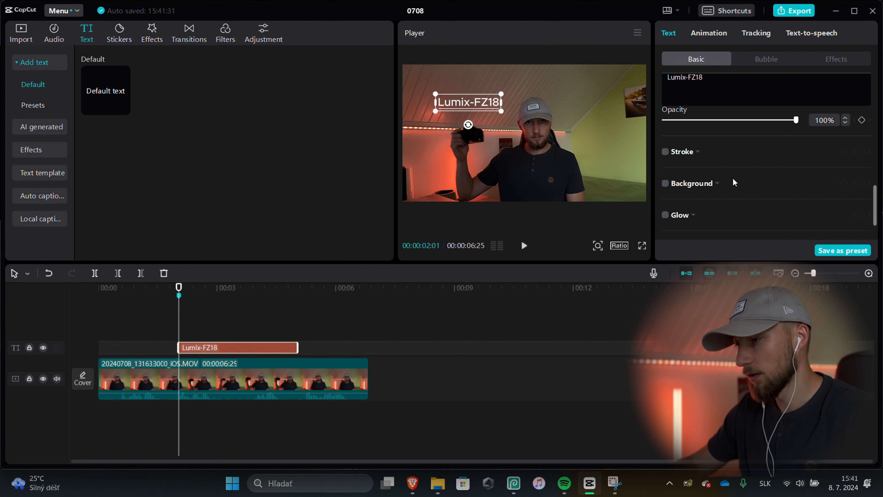
{"action": "scroll", "coordinate": [730, 175], "scroll_direction": "down", "scroll_amount": 5}
{"action": "mouse_move", "coordinate": [482, 104]}
{"action": "left_mouse_down"}
{"action": "mouse_move", "coordinate": [470, 97]}
{"action": "mouse_move", "coordinate": [481, 99]}
{"action": "left_mouse_up"}
{"action": "left_click", "coordinate": [549, 89]}
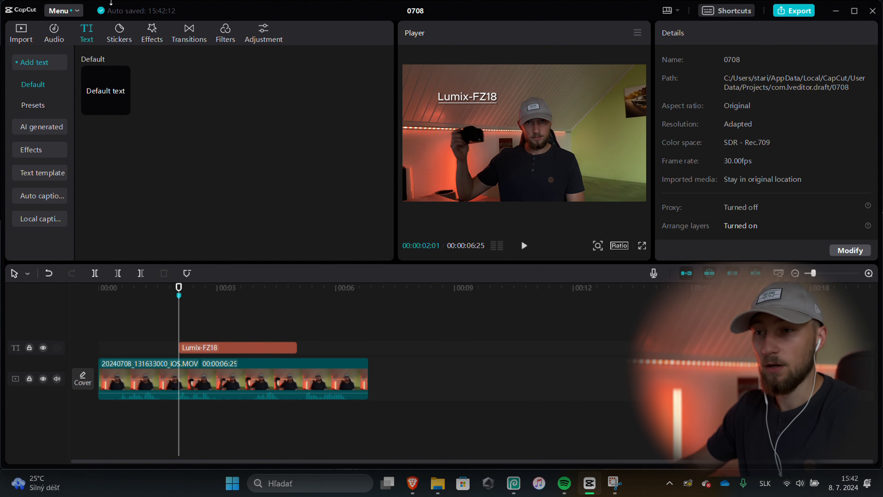
Step: Add the favorite sticker of a white line with round ends at the playhead and scale it to 43%
{"action": "left_click", "coordinate": [117, 34]}
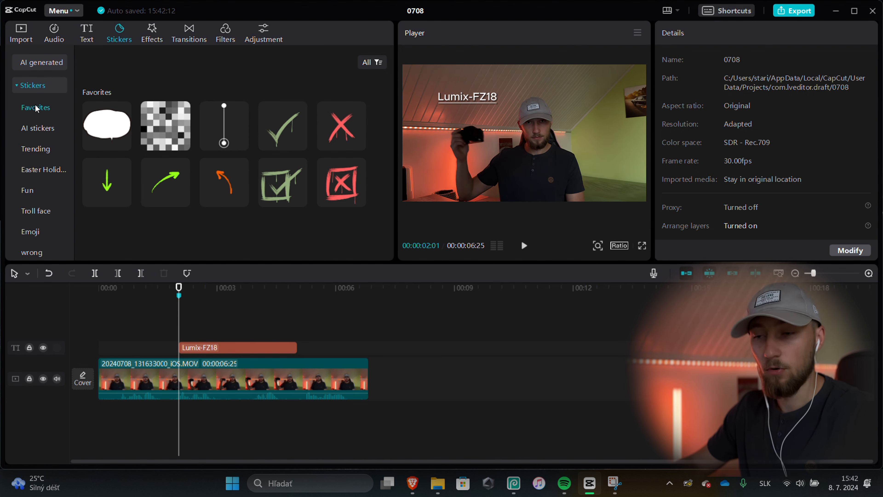
{"action": "mouse_move", "coordinate": [233, 126]}
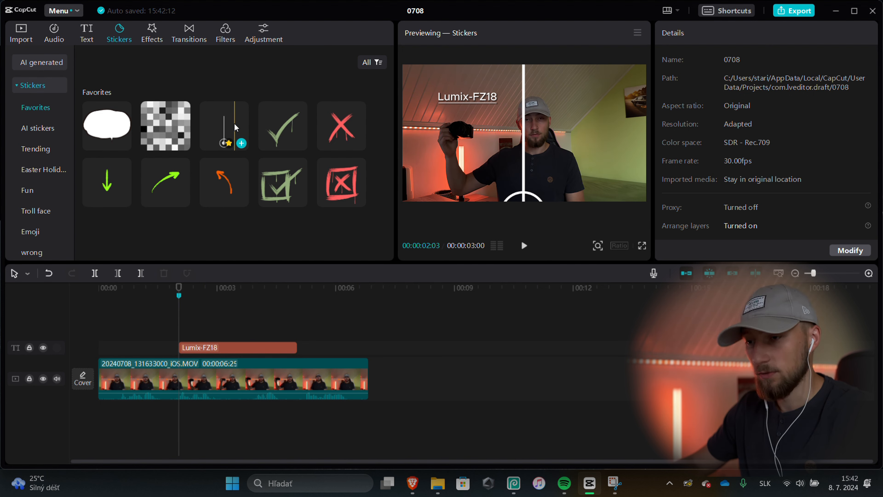
{"action": "left_click", "coordinate": [241, 143]}
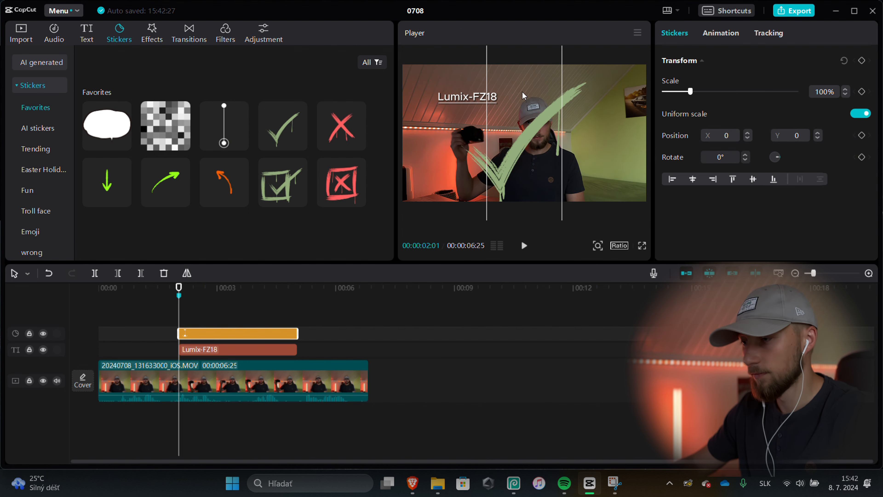
{"action": "left_click_drag", "start_coordinate": [689, 92], "coordinate": [674, 93]}
Step: Play the line sticker's opening animation several times from its start, stopping at about 00:00:02:14
{"action": "left_click", "coordinate": [185, 319]}
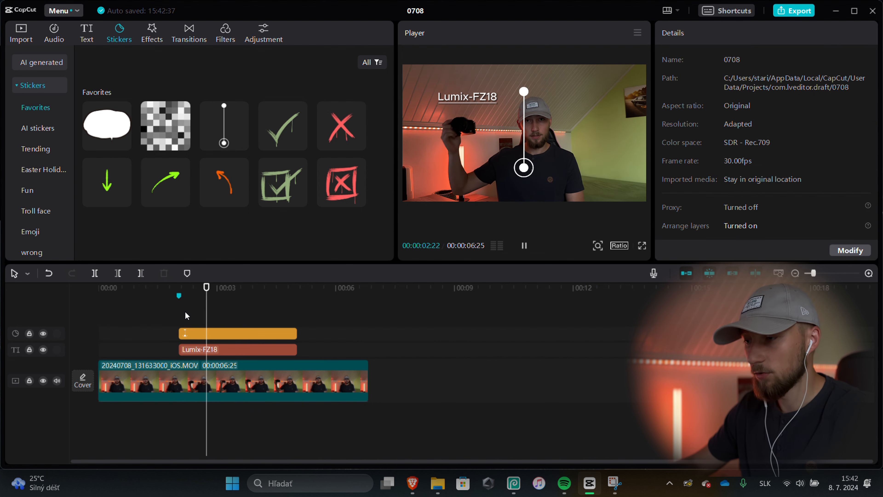
{"action": "key", "text": "space"}
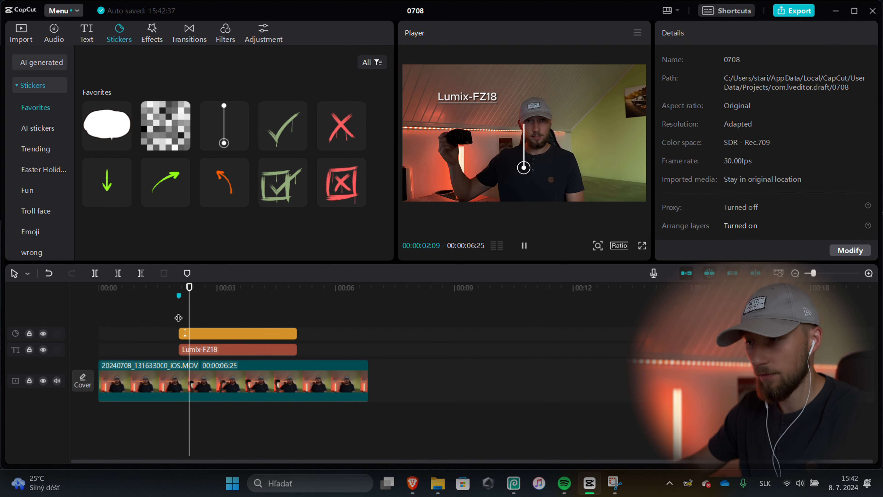
{"action": "key", "text": "space"}
{"action": "left_click", "coordinate": [179, 317]}
{"action": "key", "text": "space"}
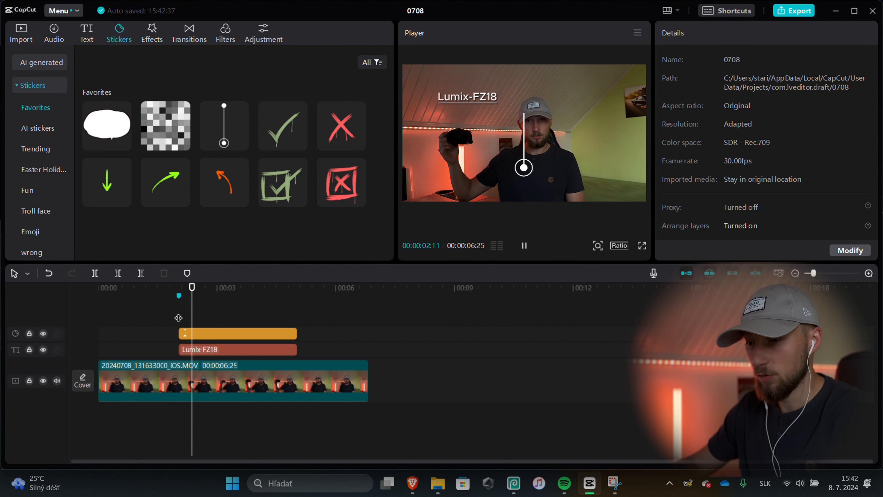
{"action": "key", "text": "space"}
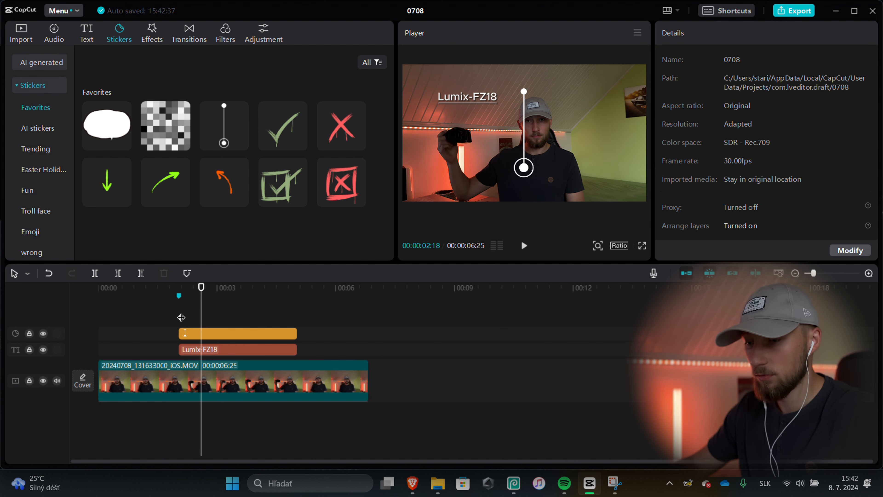
{"action": "left_click", "coordinate": [181, 317]}
{"action": "key", "text": "space"}
{"action": "key", "text": "space"}
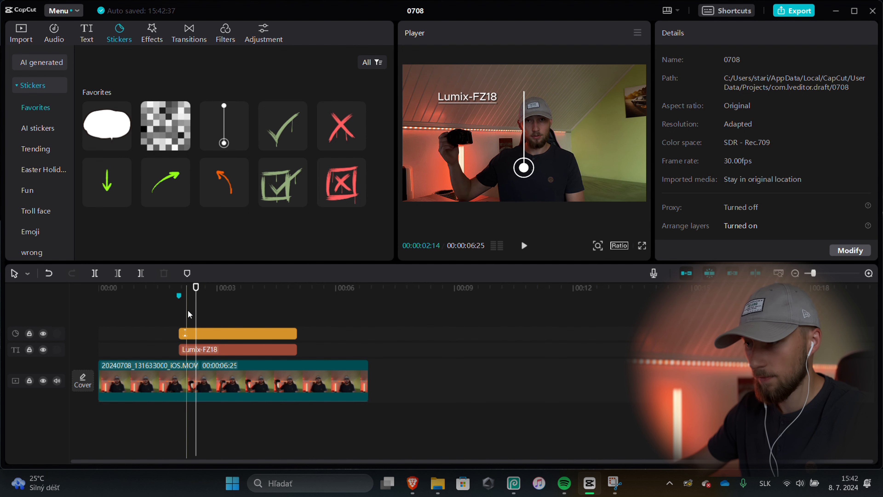
Step: Scale the line sticker to 14%, place it on the camera at X -937, Y 168, and rotate it 14°
{"action": "left_click", "coordinate": [520, 169]}
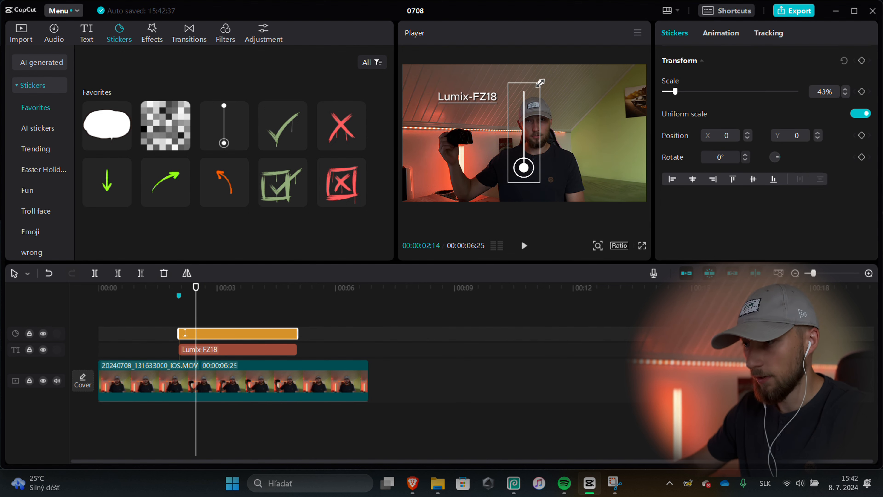
{"action": "left_click_drag", "start_coordinate": [540, 82], "coordinate": [464, 136]}
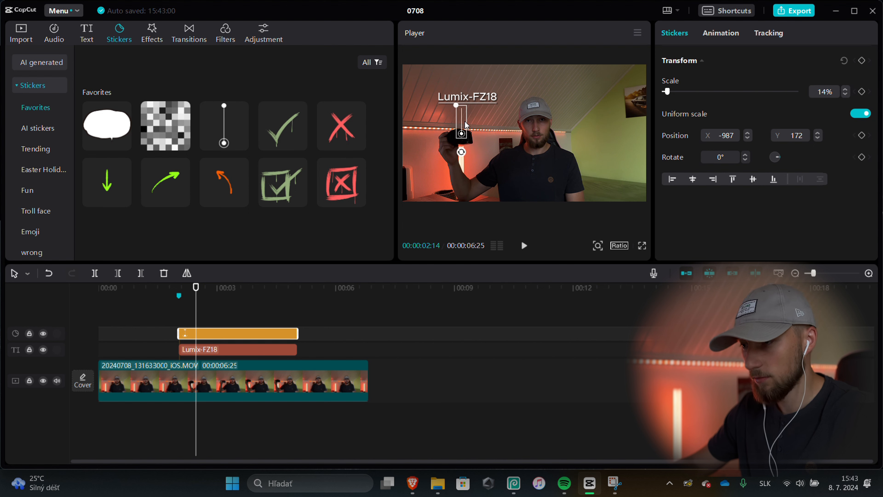
{"action": "left_click", "coordinate": [469, 137]}
{"action": "left_click", "coordinate": [463, 135]}
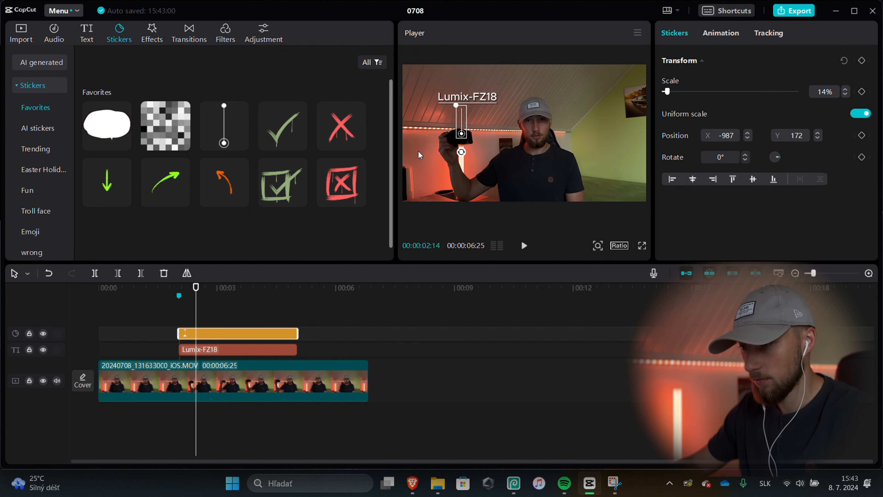
{"action": "left_click_drag", "start_coordinate": [464, 134], "coordinate": [467, 135]}
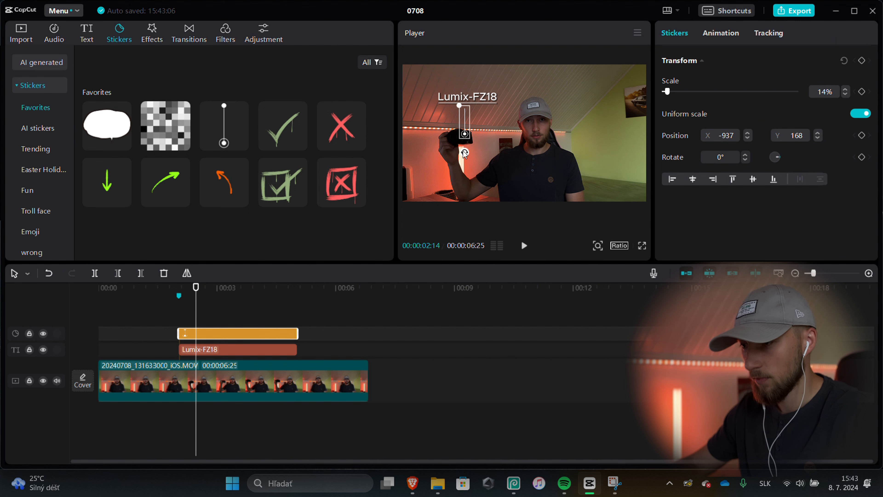
{"action": "left_click_drag", "start_coordinate": [464, 153], "coordinate": [457, 153]}
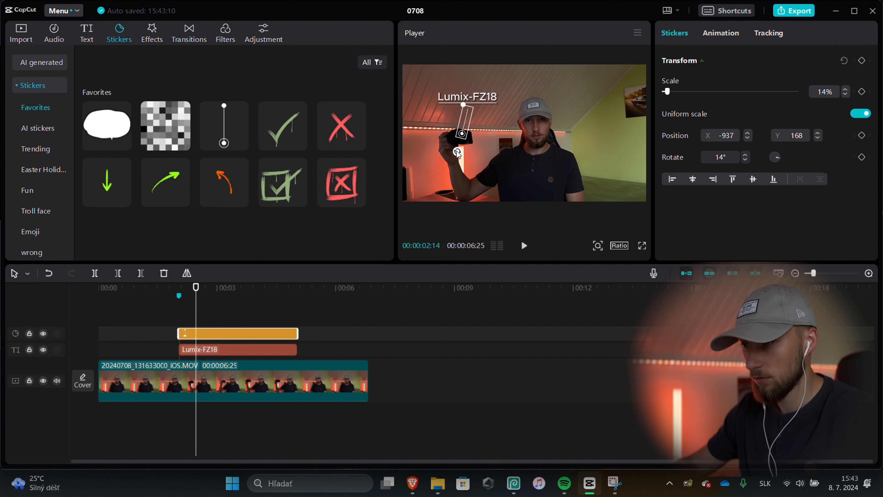
Step: Move the Lumix-FZ18 title so its underline meets the line sticker's upper end, and play back the callout from 00:00:02:01
{"action": "left_click", "coordinate": [236, 349]}
{"action": "left_click_drag", "start_coordinate": [473, 97], "coordinate": [503, 103]}
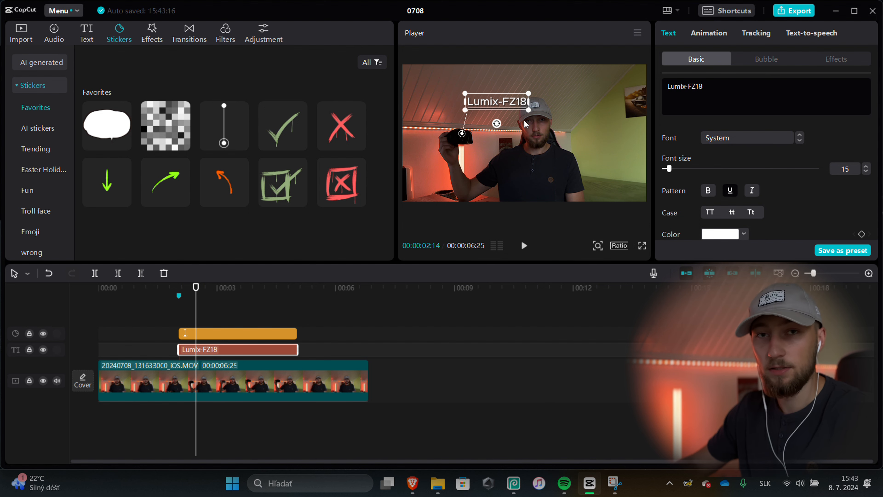
{"action": "left_click", "coordinate": [180, 322]}
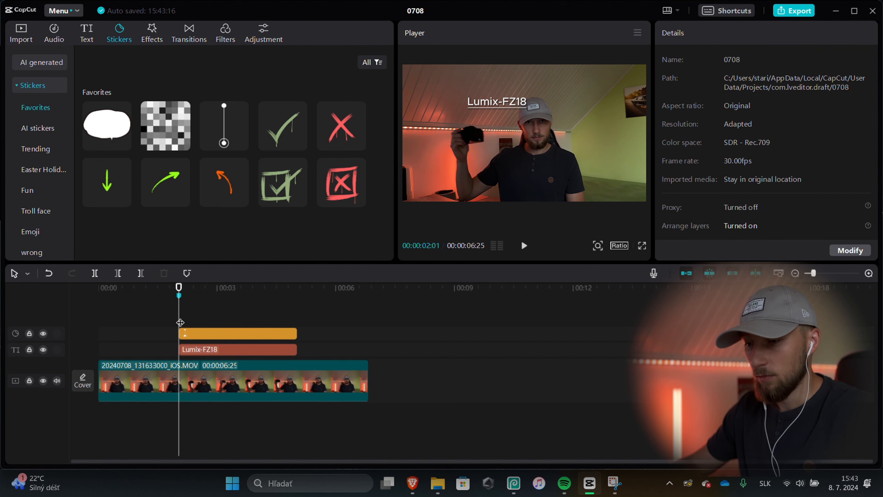
{"action": "key", "text": "space"}
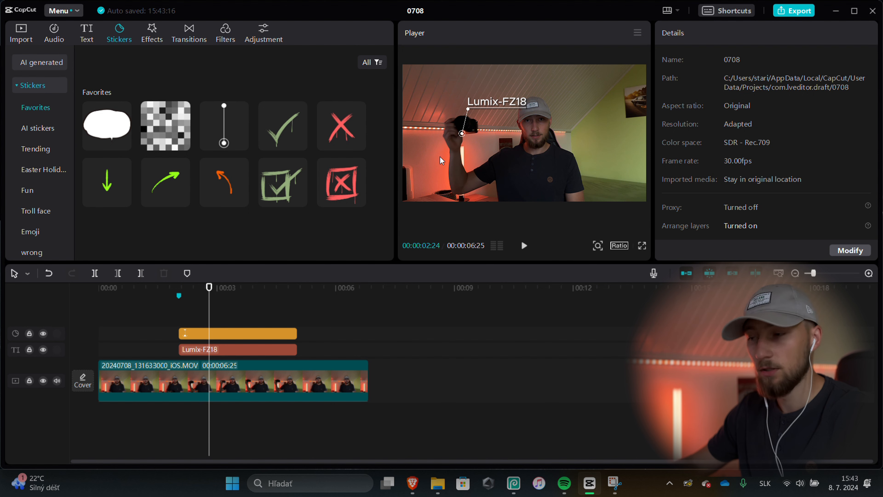
Step: Trim the start of the Lumix-FZ18 text clip to the playhead, and play back the timing from 00:00:02:15
{"action": "left_click", "coordinate": [182, 349]}
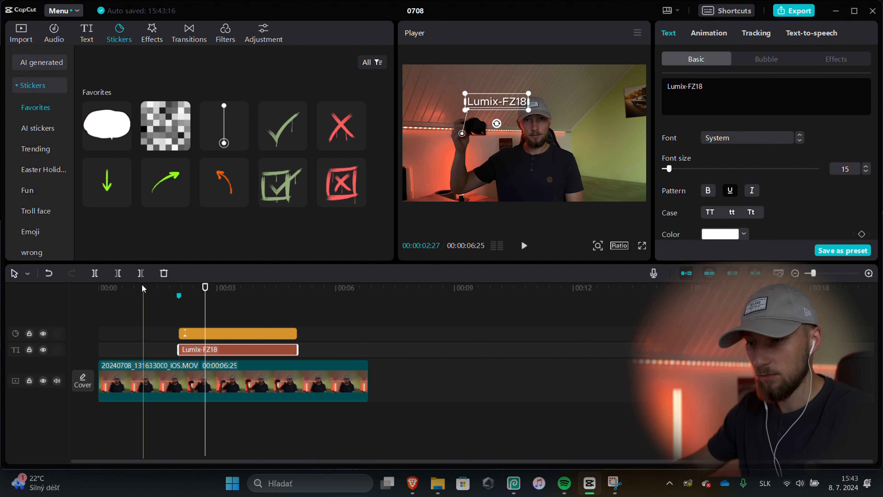
{"action": "left_click", "coordinate": [118, 273]}
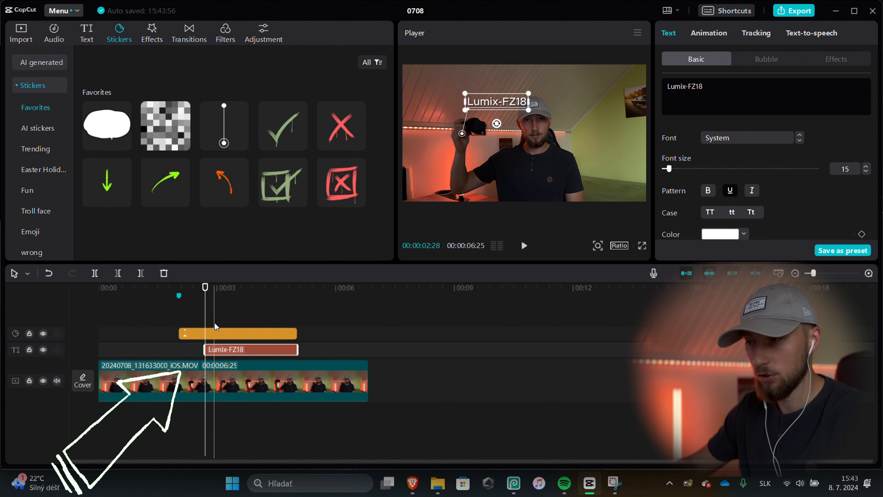
{"action": "left_click", "coordinate": [197, 317]}
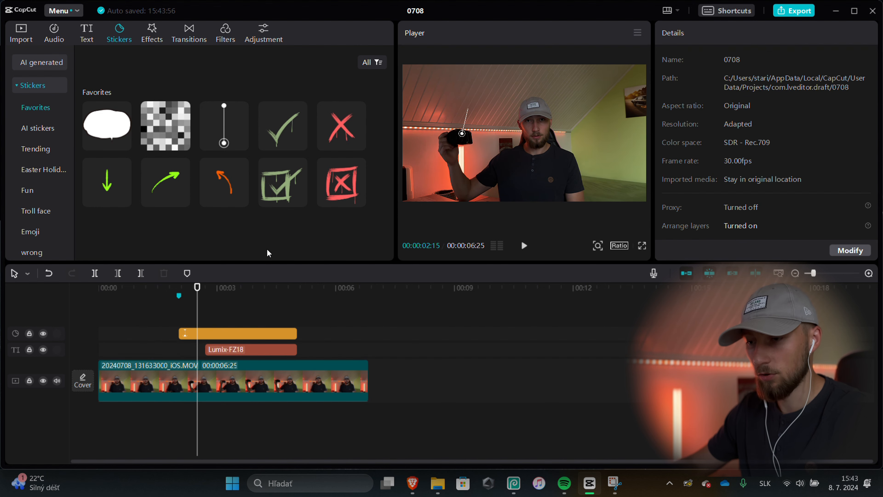
{"action": "key", "text": "space"}
{"action": "key", "text": "space"}
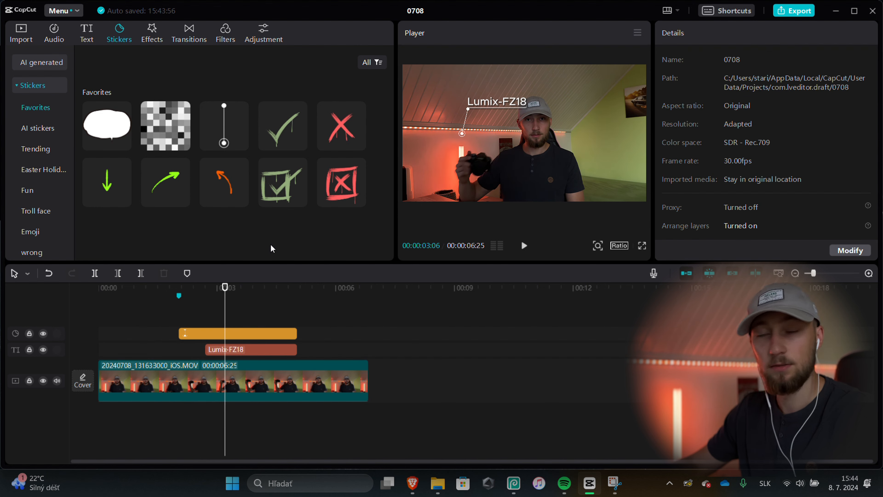
Step: Apply the Fade In entrance animation to the Lumix-FZ18 text clip
{"action": "left_click", "coordinate": [204, 344]}
{"action": "left_click", "coordinate": [242, 344]}
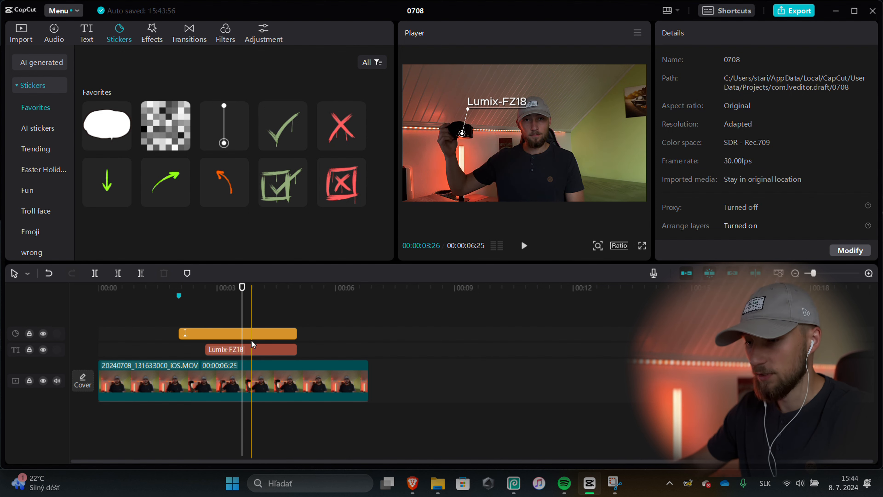
{"action": "left_click", "coordinate": [266, 347]}
{"action": "left_click", "coordinate": [266, 347]}
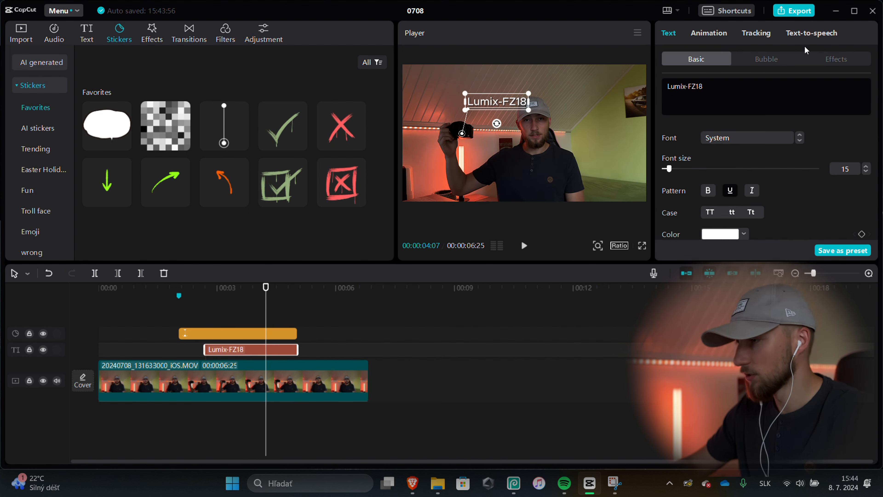
{"action": "left_click", "coordinate": [711, 32]}
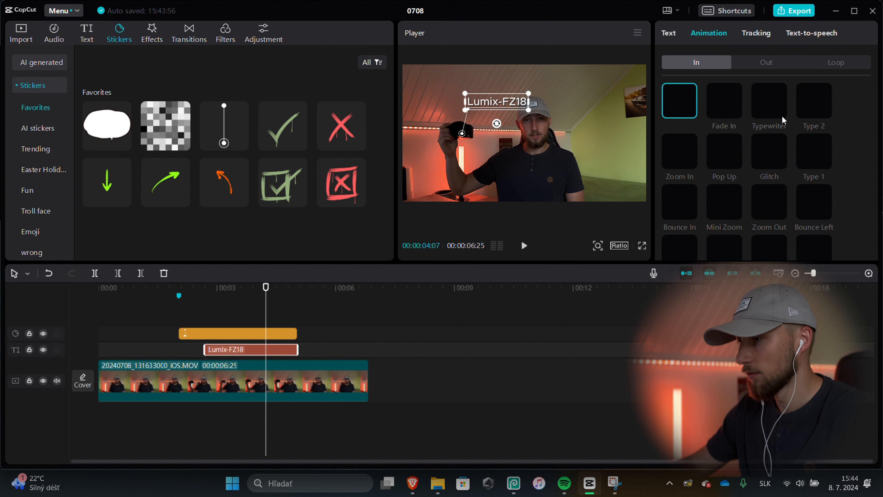
{"action": "left_click", "coordinate": [731, 103]}
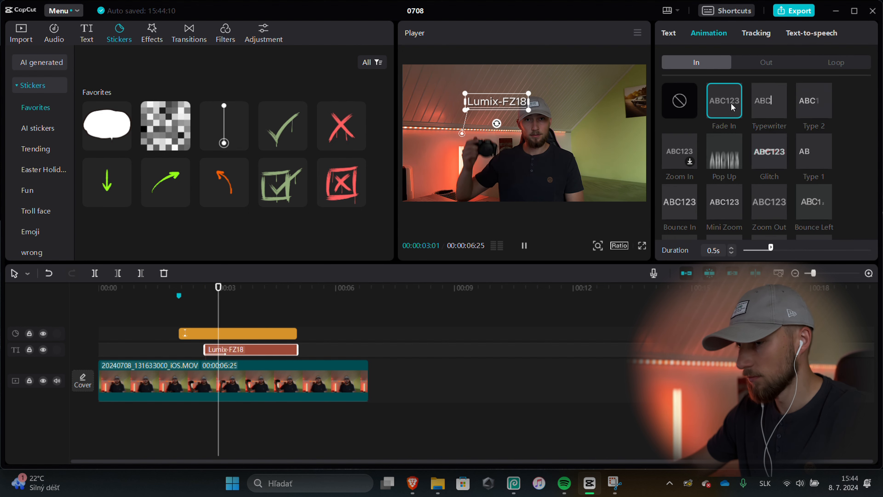
Step: Combine the line sticker clip and the Lumix-FZ18 text clip into one compound clip
{"action": "left_click", "coordinate": [238, 334]}
{"action": "left_click", "coordinate": [236, 348], "text": "ctrl"}
{"action": "key", "text": "alt+g"}
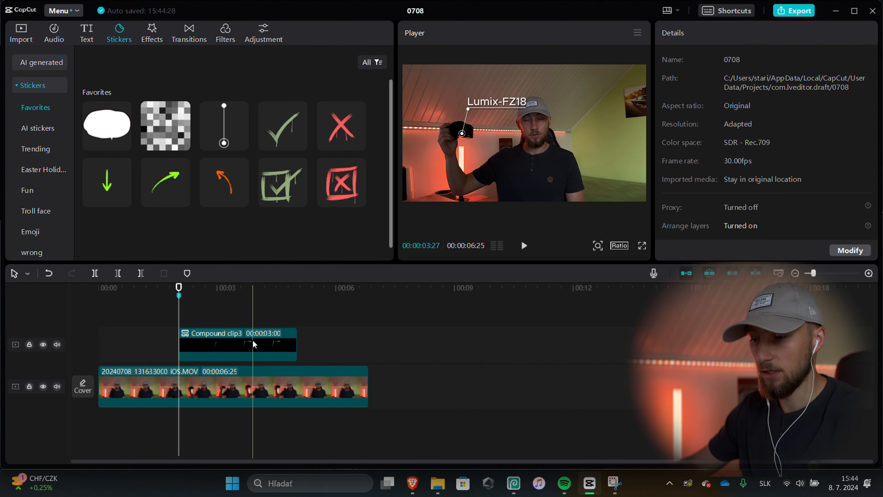
Step: Motion-track the compound clip to the handheld camera from 00:00:02:01, with direction Both and scale and distance following the object
{"action": "left_click", "coordinate": [242, 342]}
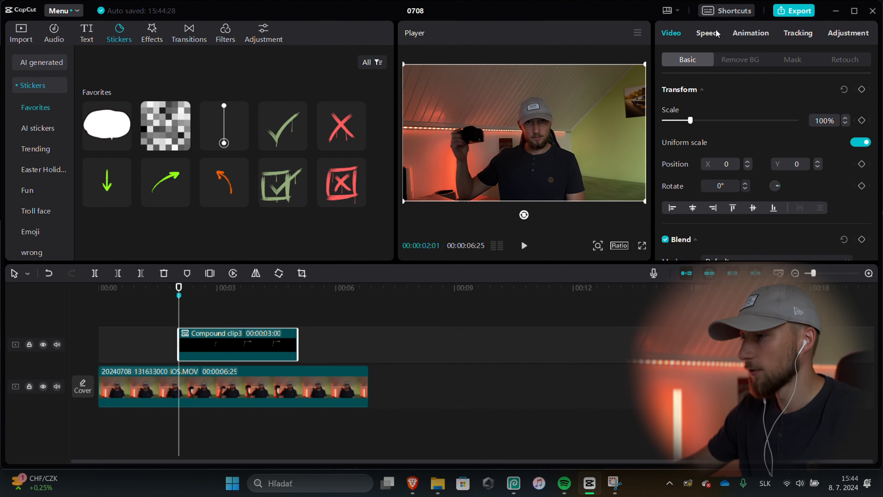
{"action": "left_click", "coordinate": [797, 34]}
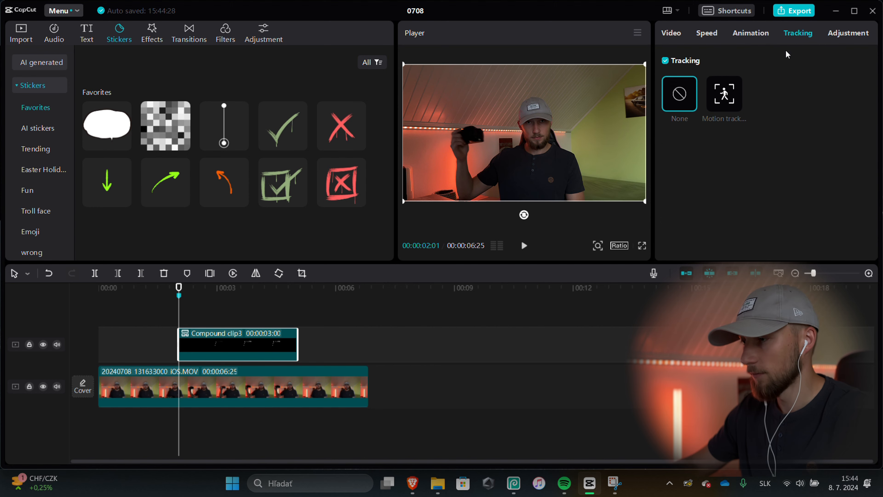
{"action": "left_click", "coordinate": [727, 96]}
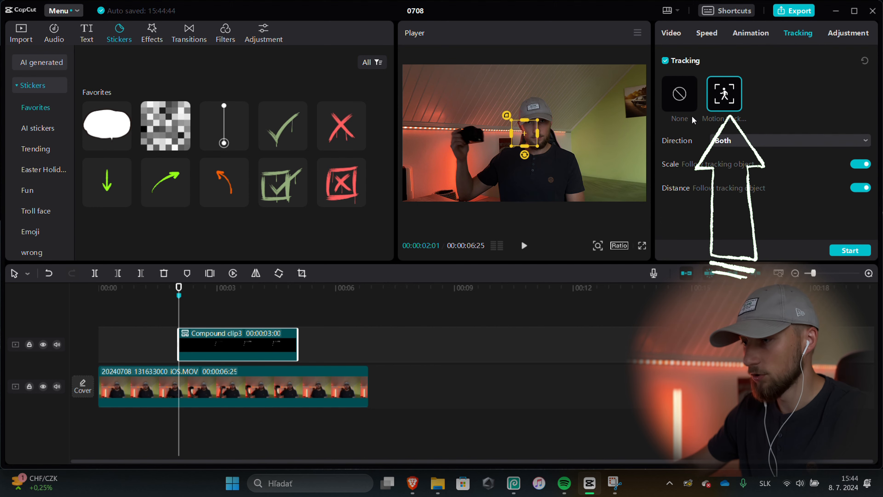
{"action": "left_click_drag", "start_coordinate": [523, 133], "coordinate": [427, 93]}
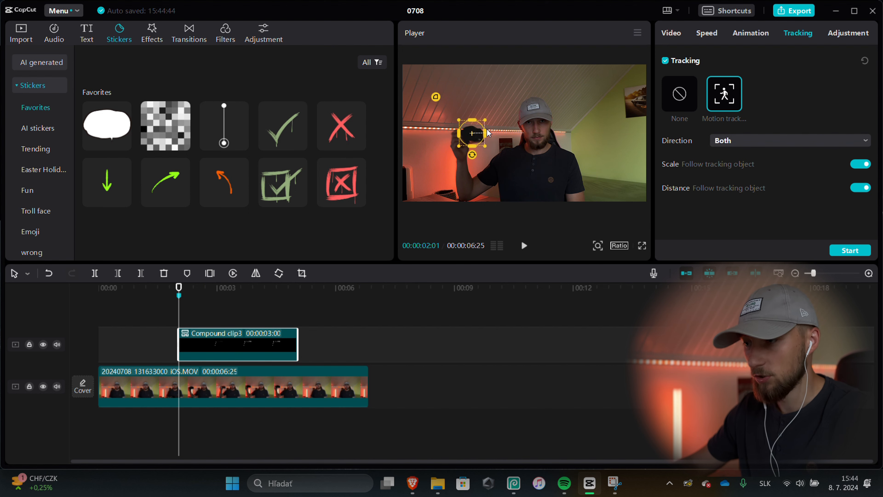
{"action": "left_click_drag", "start_coordinate": [471, 124], "coordinate": [470, 129]}
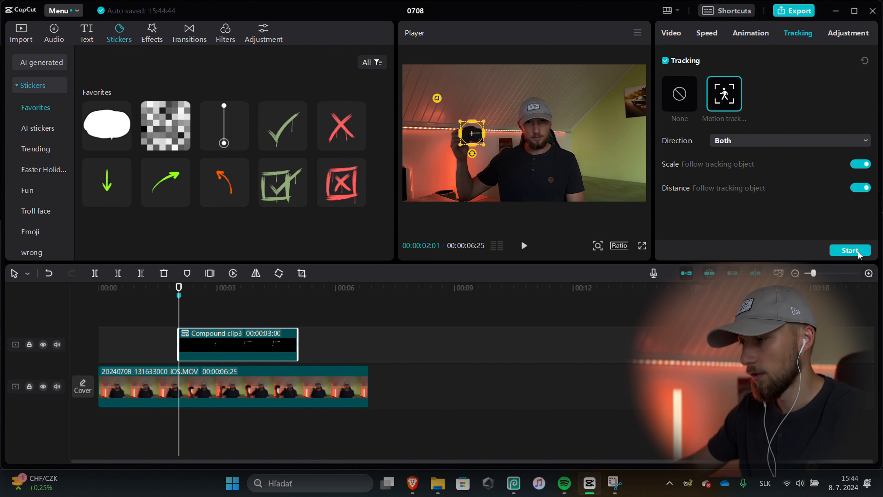
{"action": "left_click", "coordinate": [850, 251]}
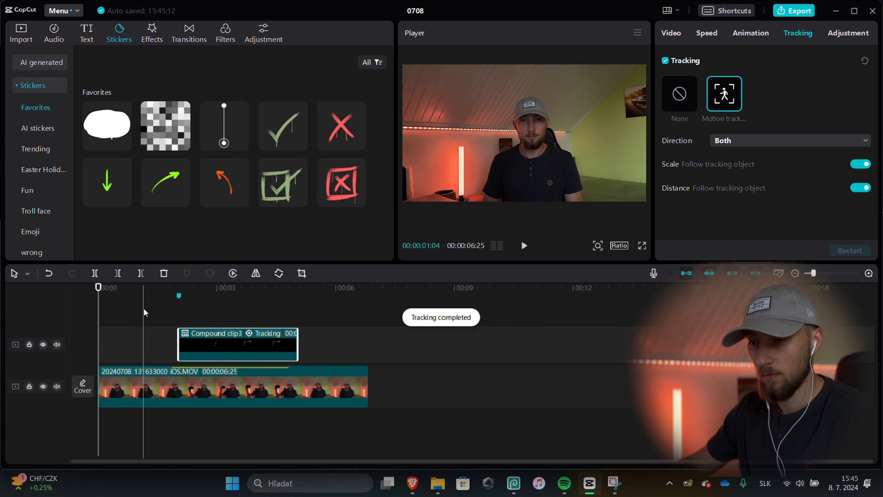
Step: Play back the tracked callout from 00:00:01:04 and examine where it should end as the camera is lowered
{"action": "left_click", "coordinate": [144, 313]}
{"action": "key", "text": "space"}
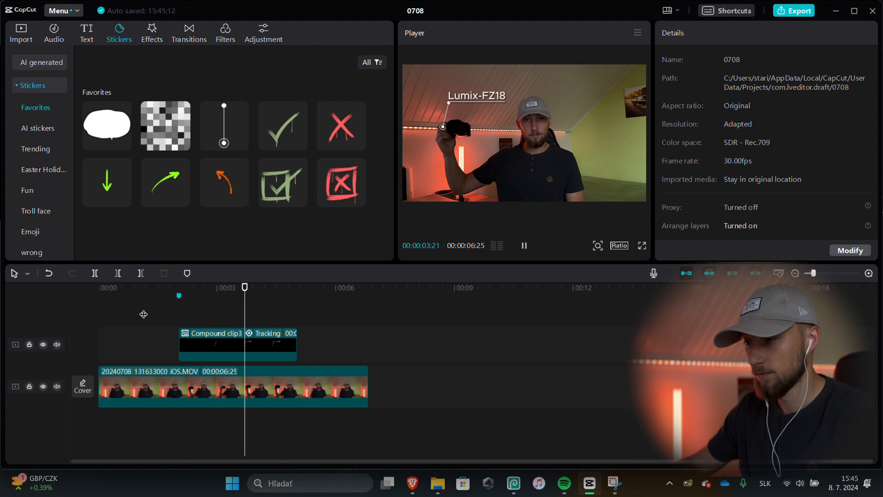
{"action": "left_click", "coordinate": [237, 305]}
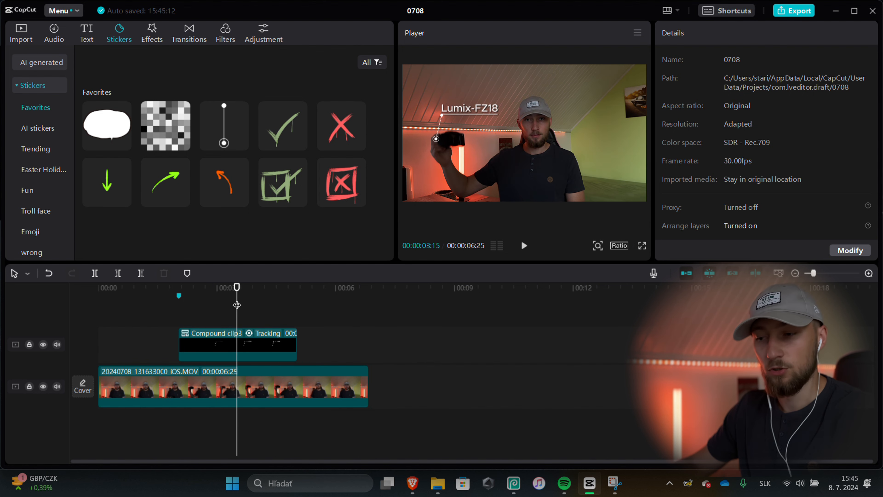
{"action": "key", "text": "space"}
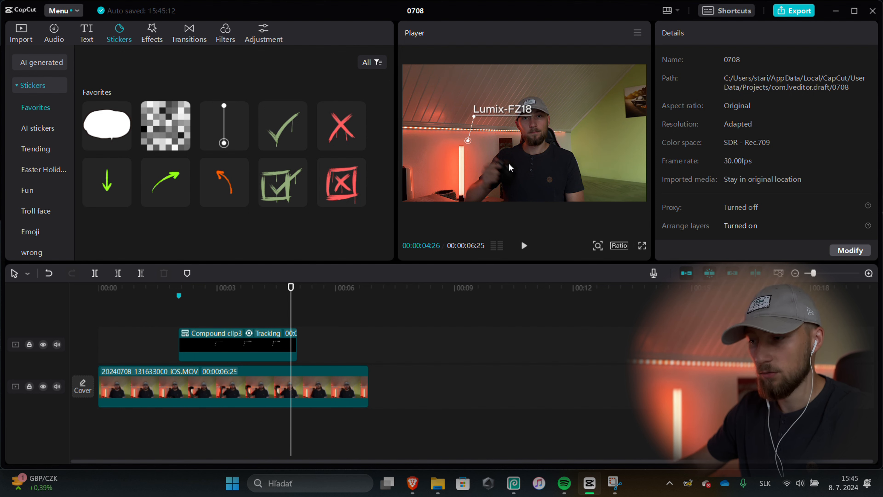
{"action": "key", "text": "space"}
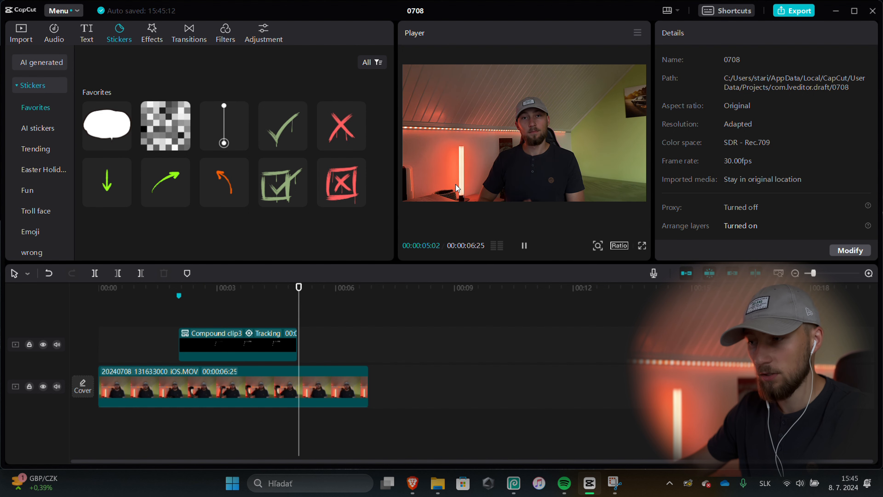
{"action": "left_click", "coordinate": [245, 313]}
{"action": "key", "text": "space"}
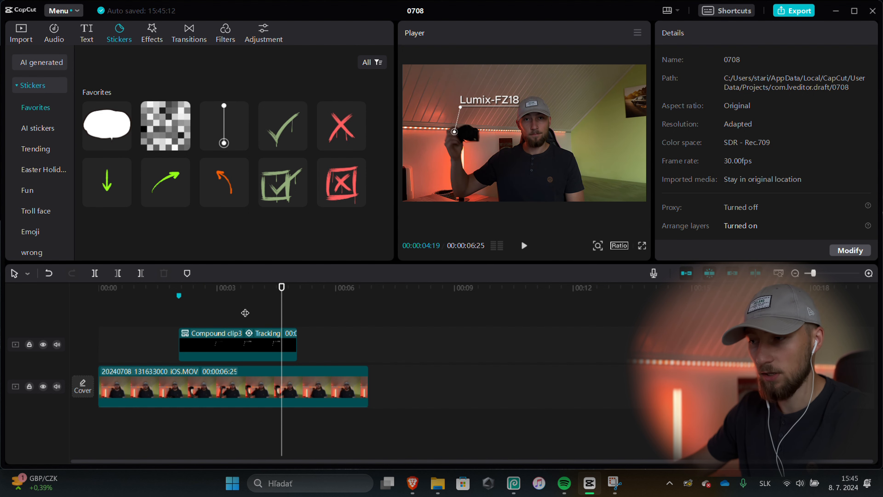
{"action": "left_click", "coordinate": [255, 312]}
{"action": "key", "text": "space"}
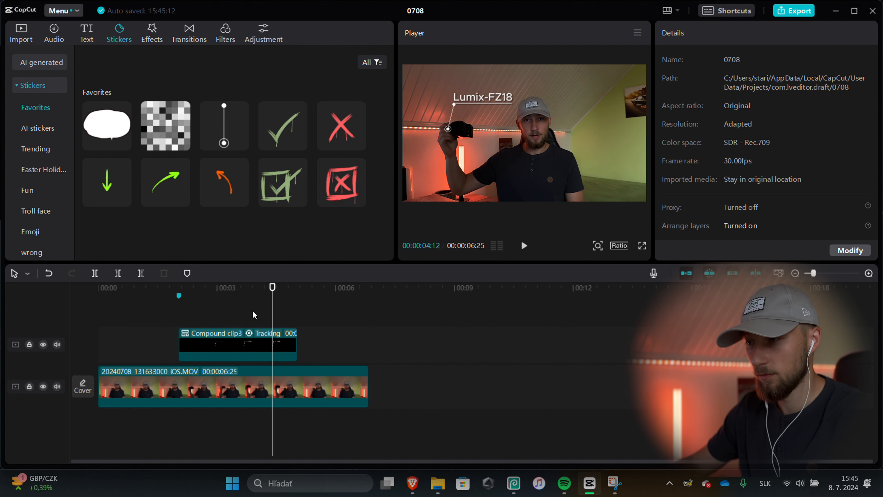
{"action": "key", "text": "space"}
Step: Trim the end of the compound clip to 00:00:04:18 and play back its ending
{"action": "left_click", "coordinate": [282, 338]}
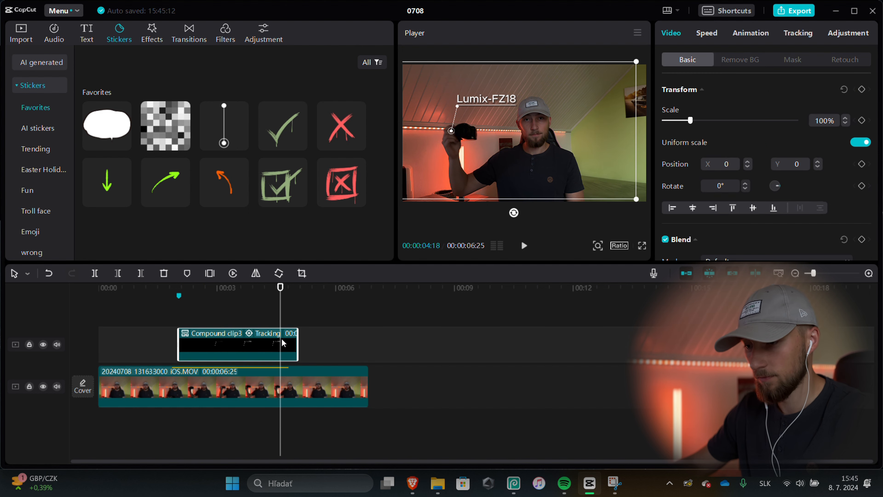
{"action": "left_click_drag", "start_coordinate": [291, 343], "coordinate": [280, 343]}
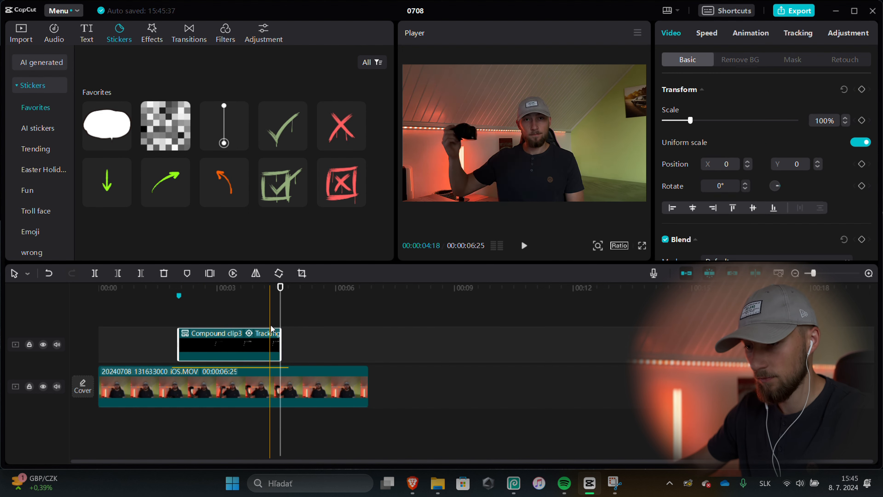
{"action": "left_click", "coordinate": [255, 316]}
{"action": "key", "text": "space"}
{"action": "key", "text": "space"}
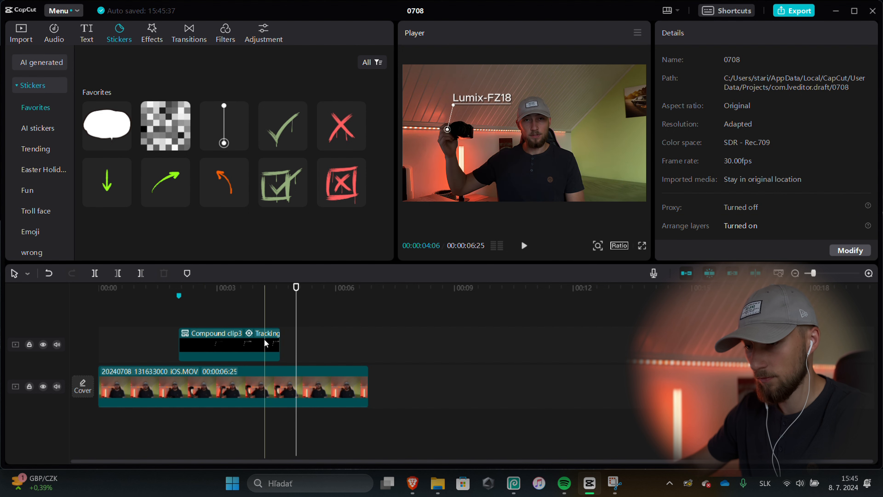
Step: Apply the Fade Out exit animation to the compound clip and play back the callout from near the video's start
{"action": "left_click", "coordinate": [255, 343]}
{"action": "left_click", "coordinate": [749, 33]}
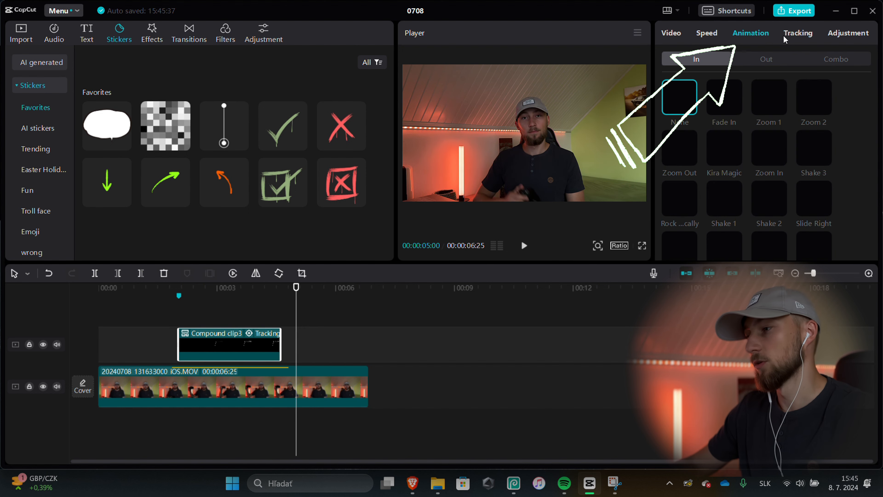
{"action": "left_click", "coordinate": [770, 59]}
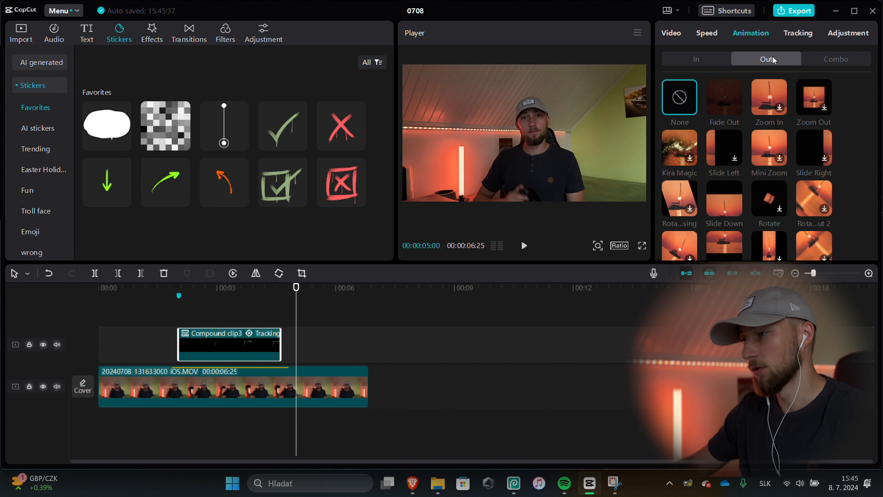
{"action": "left_click", "coordinate": [725, 87]}
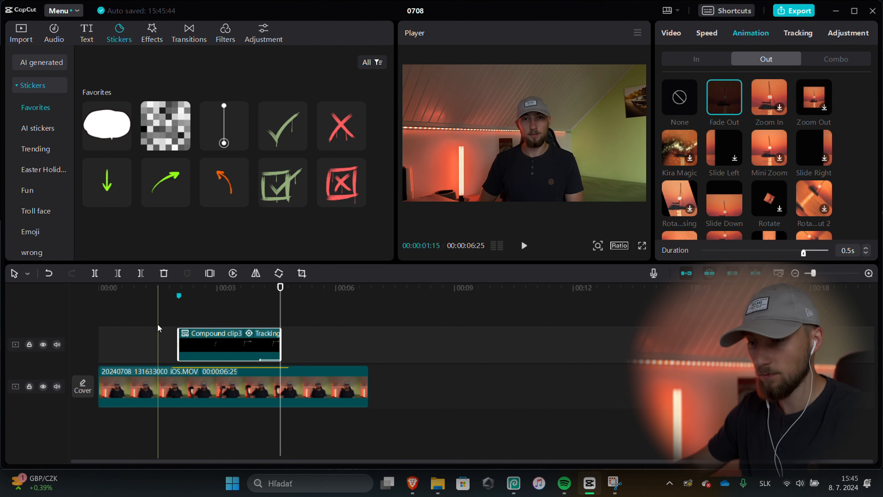
{"action": "left_click", "coordinate": [120, 306]}
{"action": "key", "text": "space"}
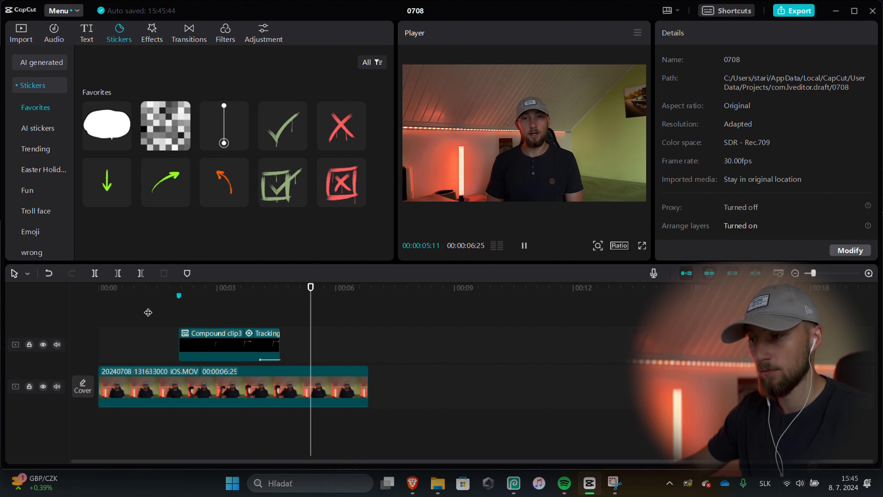
{"action": "key", "text": "space"}
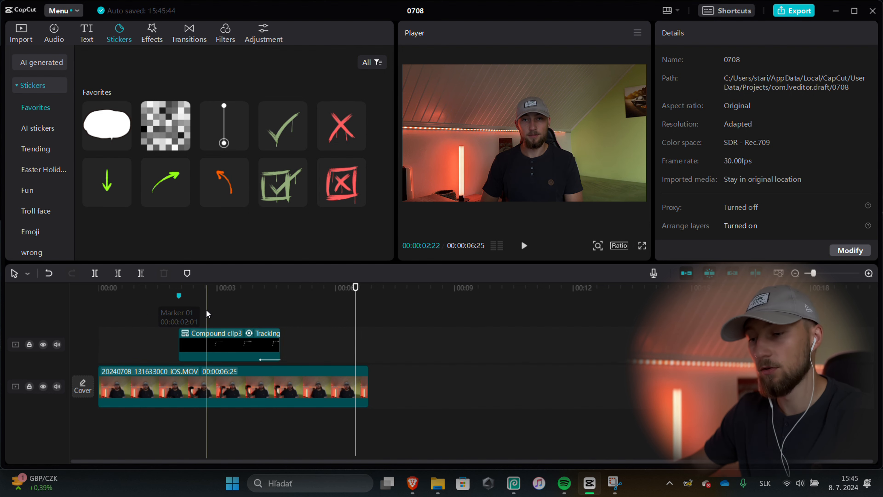
{"action": "left_click", "coordinate": [104, 315]}
{"action": "key", "text": "space"}
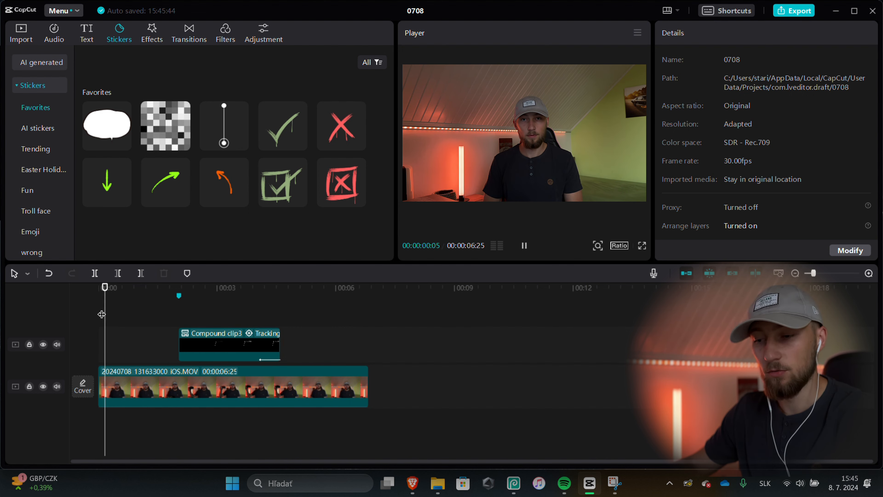
{"action": "key", "text": "space"}
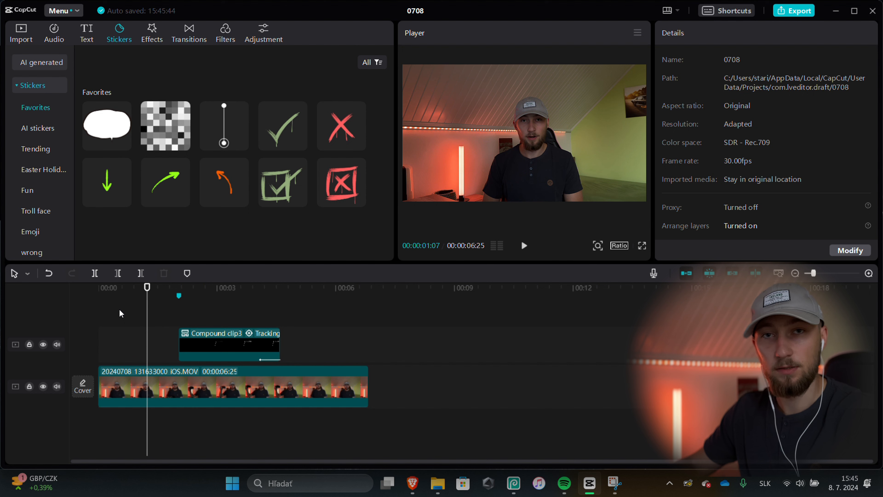
Step: Add a transform keyframe at the very start of the main video clip and set its scale to 152%
{"action": "left_click", "coordinate": [102, 314]}
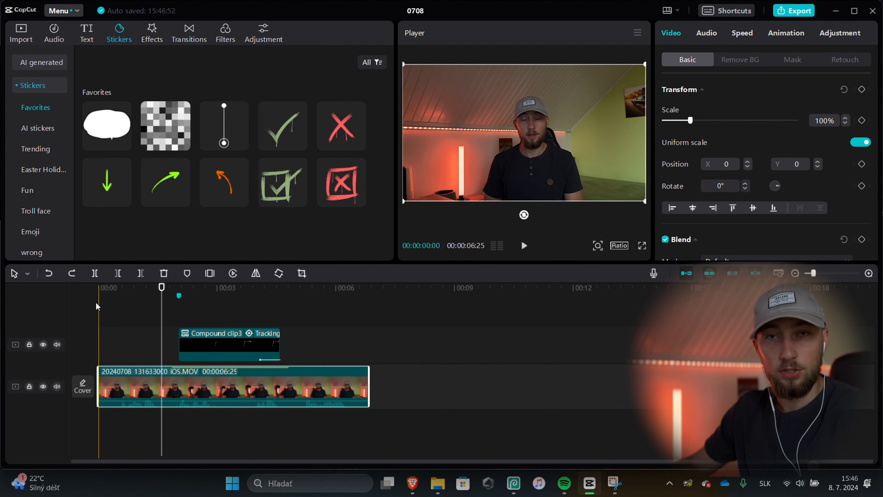
{"action": "left_click", "coordinate": [104, 315]}
{"action": "left_click", "coordinate": [139, 386]}
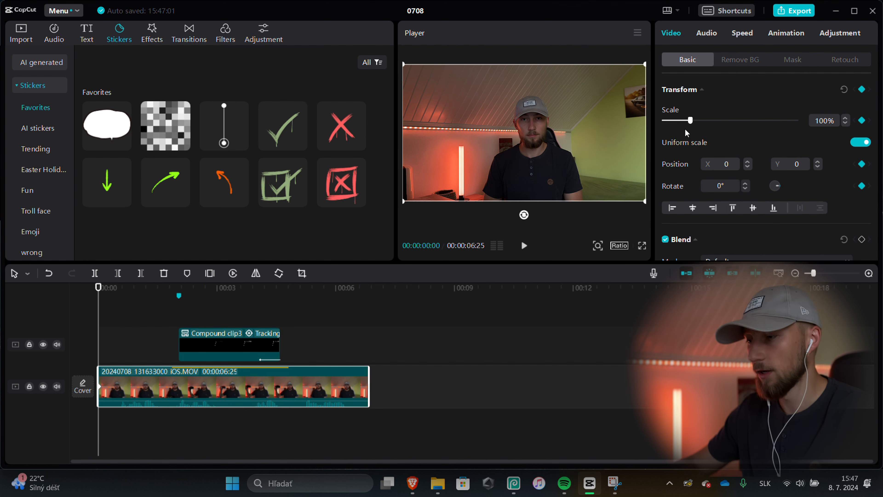
{"action": "left_click_drag", "start_coordinate": [692, 121], "coordinate": [705, 122]}
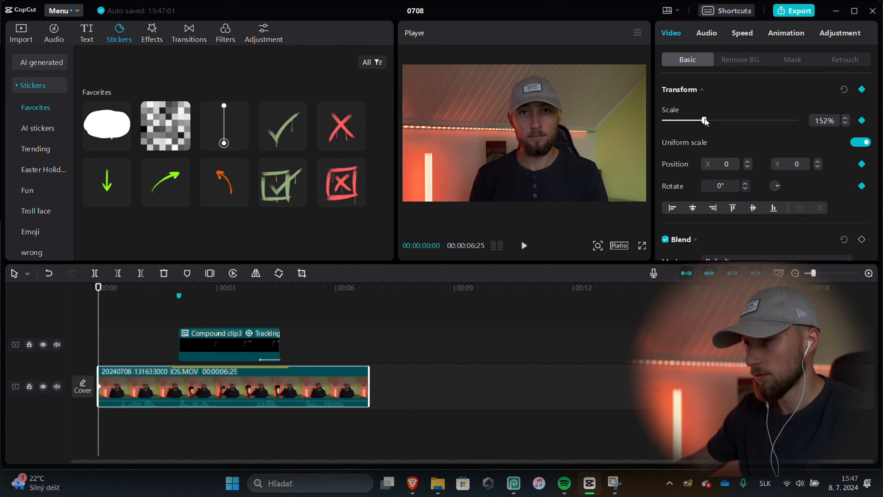
Step: Add a transform keyframe to the main video clip at 00:00:01:17, keeping the scale at 152%
{"action": "left_click", "coordinate": [115, 315]}
{"action": "left_click_drag", "start_coordinate": [128, 315], "coordinate": [166, 316]}
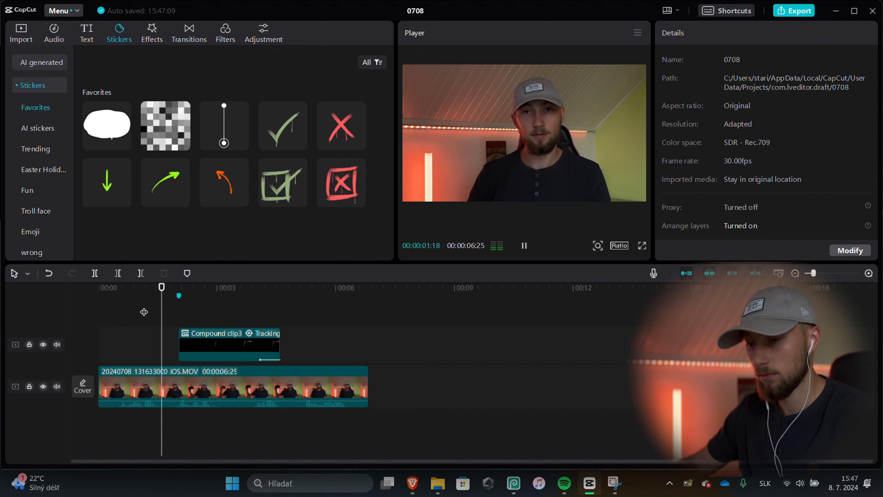
{"action": "left_click", "coordinate": [184, 377]}
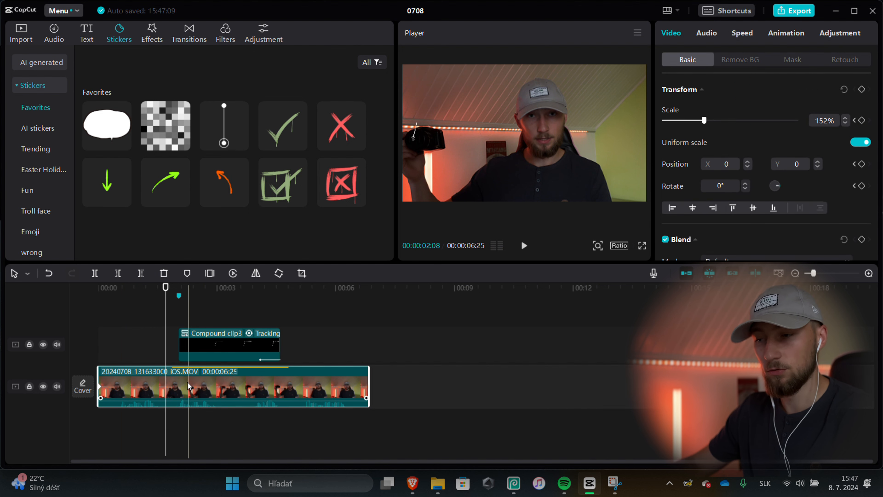
{"action": "left_click", "coordinate": [137, 314]}
{"action": "left_click_drag", "start_coordinate": [148, 314], "coordinate": [160, 314]}
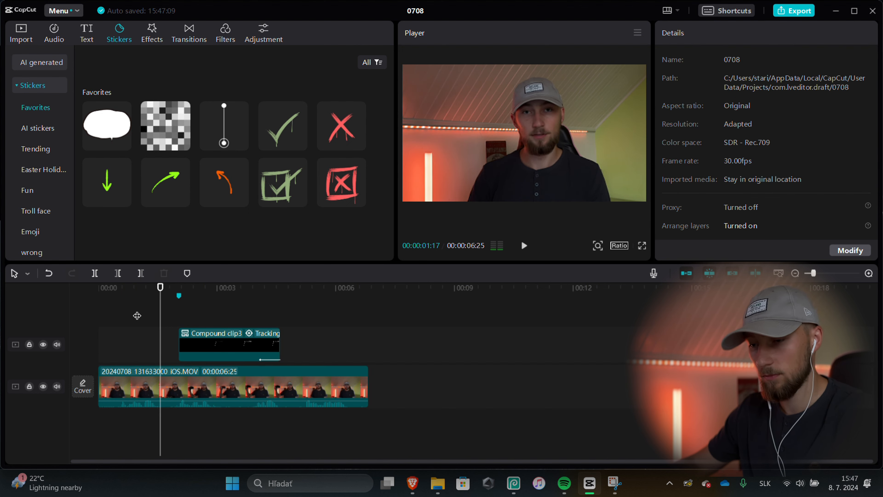
{"action": "left_click", "coordinate": [186, 387]}
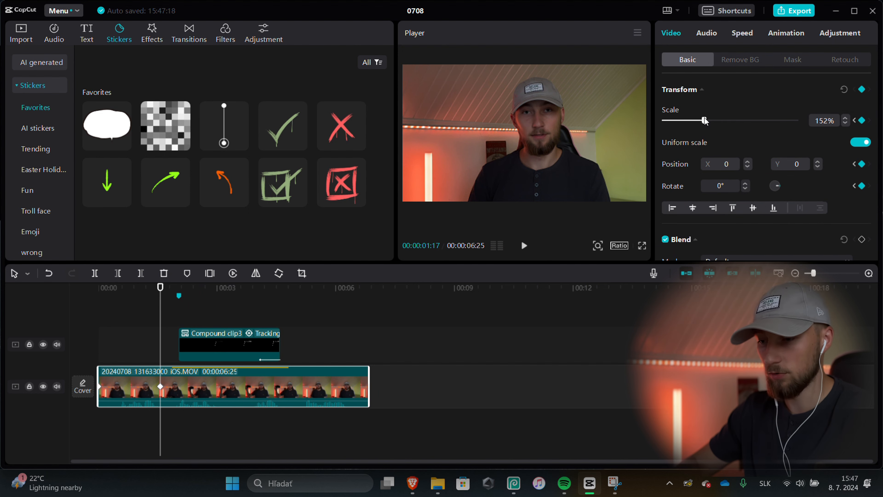
Step: Add a transform keyframe three frames further on, at 00:00:01:20, and set the main video clip's scale to 100%
{"action": "key", "text": "Right"}
{"action": "key", "text": "Right"}
{"action": "key", "text": "Right"}
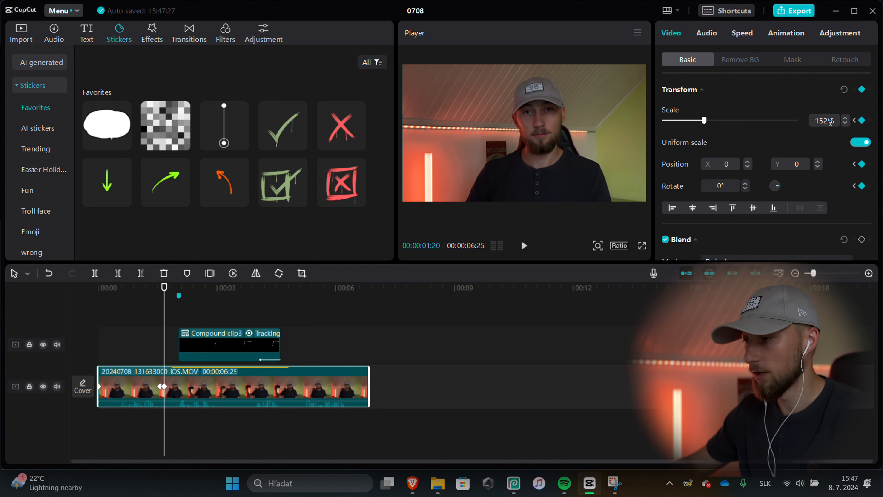
{"action": "type", "text": "100"}
{"action": "key", "text": "Return"}
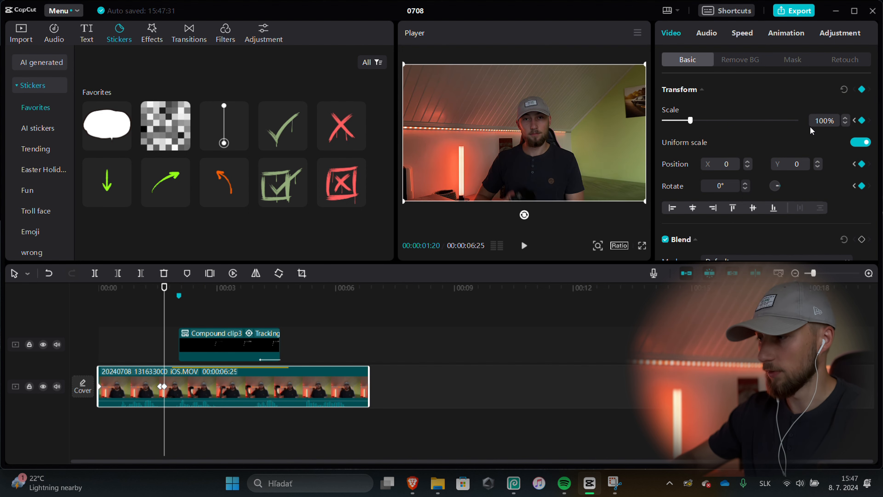
Step: Play back the zoom-out and add a transform keyframe to the main video clip at 00:00:05:02
{"action": "left_click", "coordinate": [137, 331]}
{"action": "key", "text": "space"}
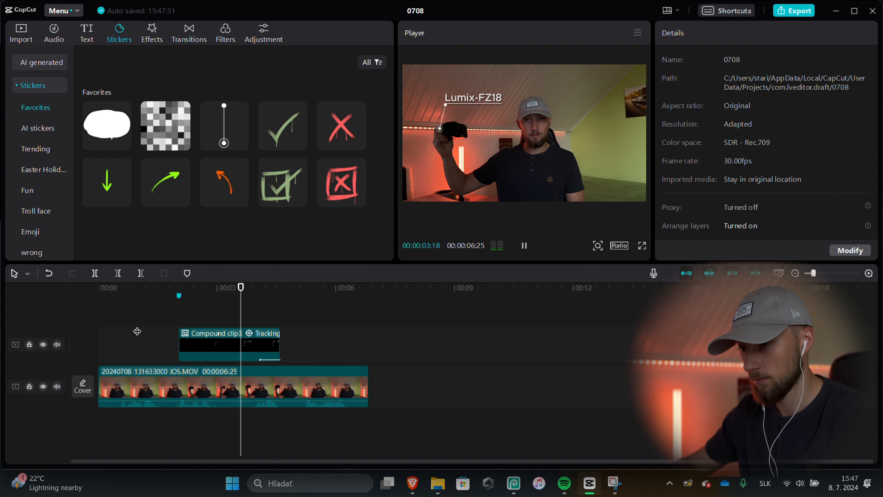
{"action": "key", "text": "space"}
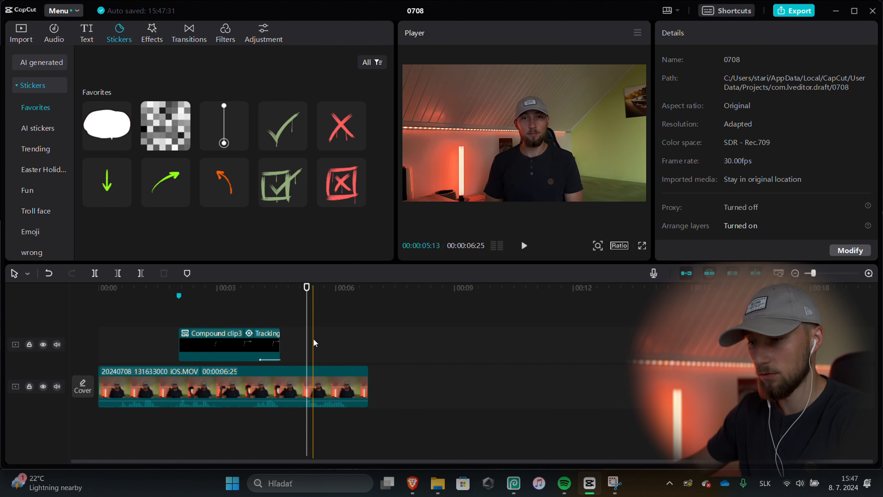
{"action": "left_click", "coordinate": [298, 384]}
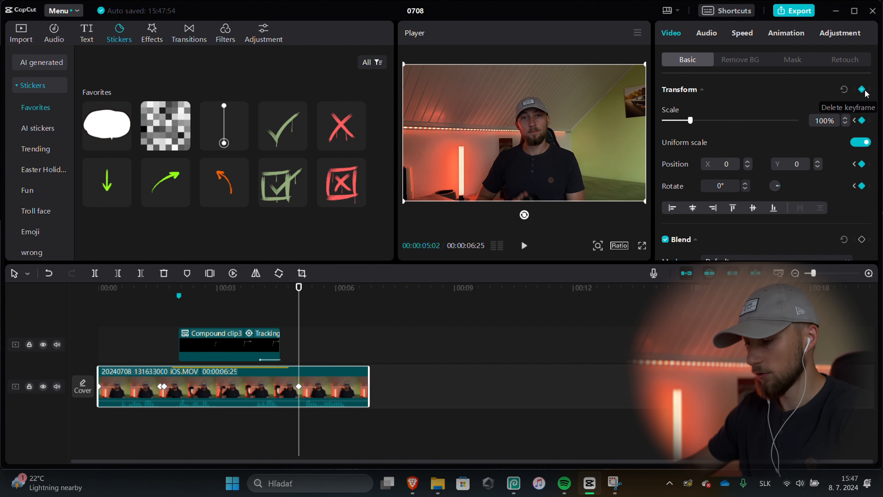
Step: Add a transform keyframe to the main video clip at 00:00:05:06 with scale 140%, and play the video back from the start
{"action": "key", "text": "Right"}
{"action": "key", "text": "Right"}
{"action": "key", "text": "Right"}
{"action": "key", "text": "Right"}
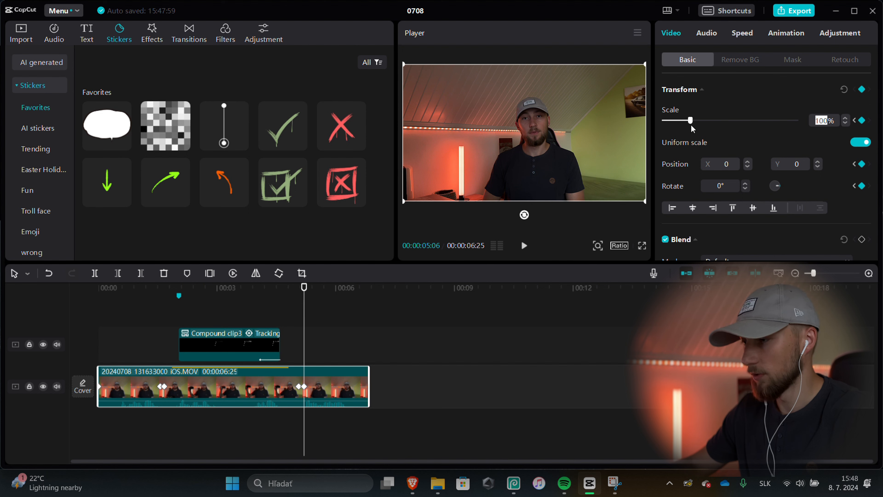
{"action": "left_click_drag", "start_coordinate": [692, 122], "coordinate": [701, 121]}
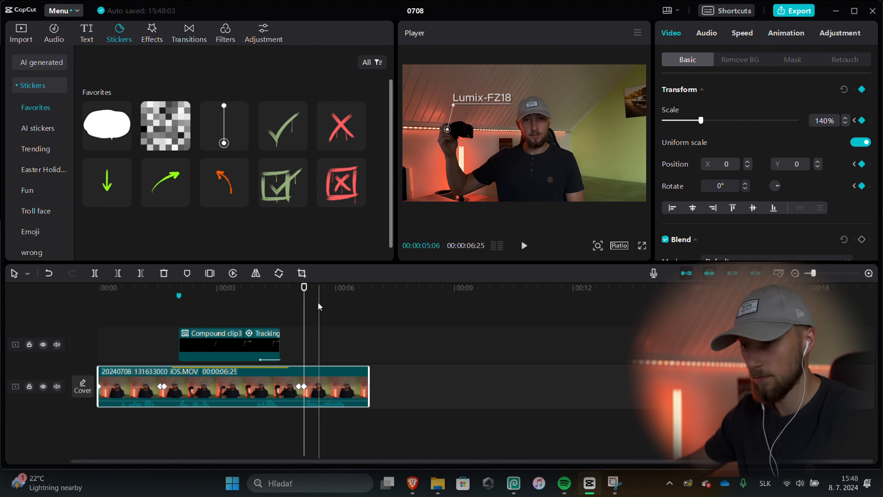
{"action": "left_click", "coordinate": [99, 320]}
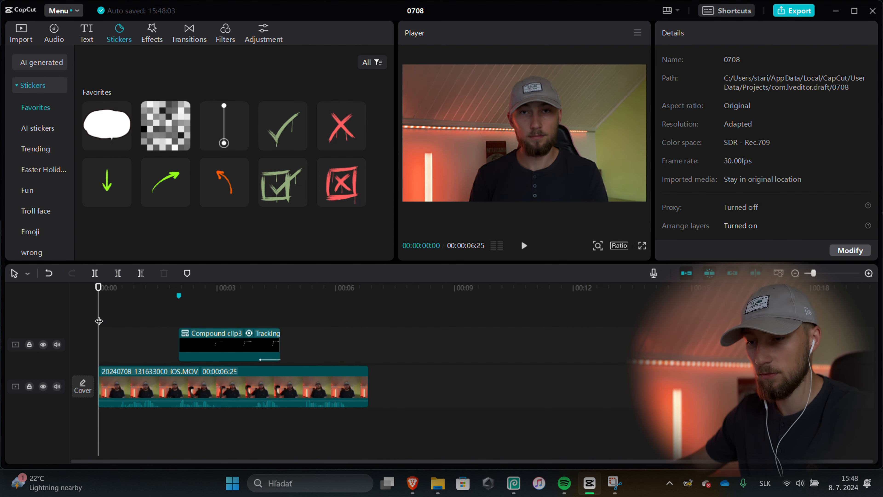
{"action": "key", "text": "space"}
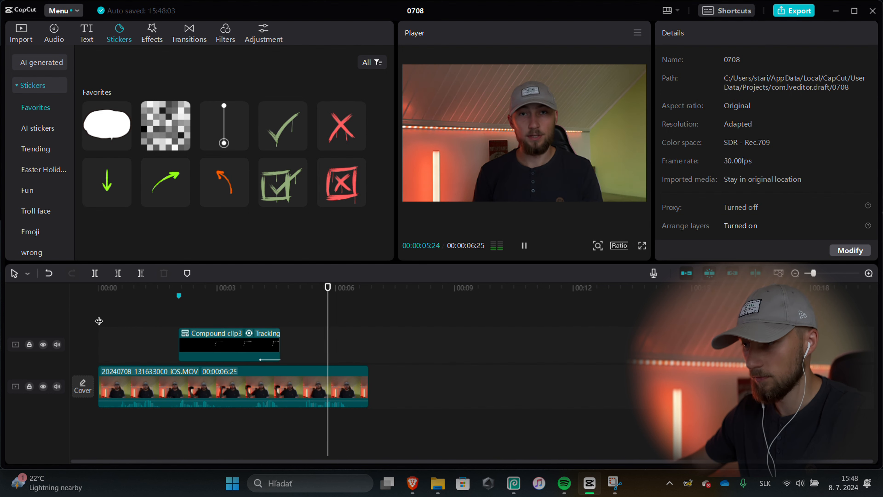
Step: Apply the Fade Out exit animation and the Fade In entrance animation to the main video clip
{"action": "left_click", "coordinate": [330, 371]}
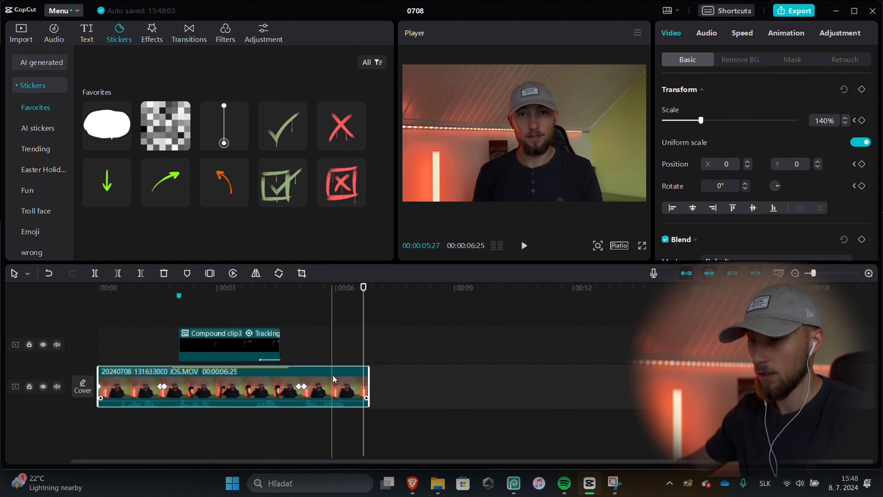
{"action": "left_click", "coordinate": [803, 37]}
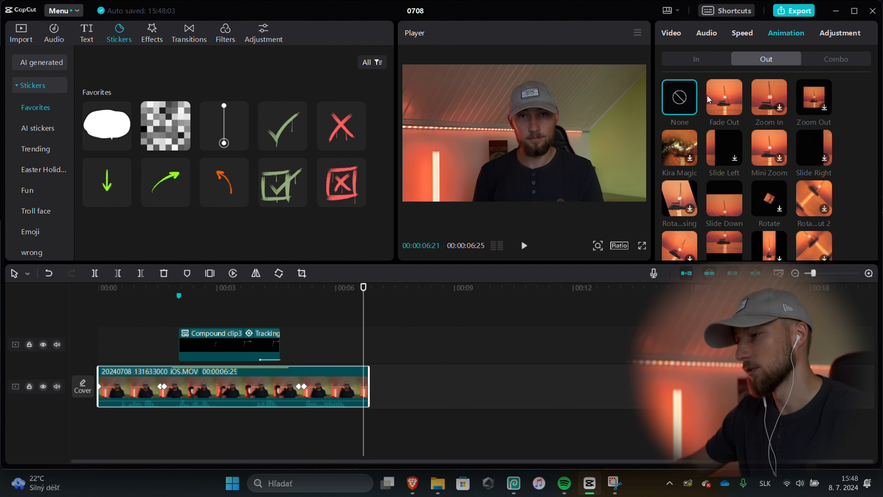
{"action": "left_click", "coordinate": [706, 59]}
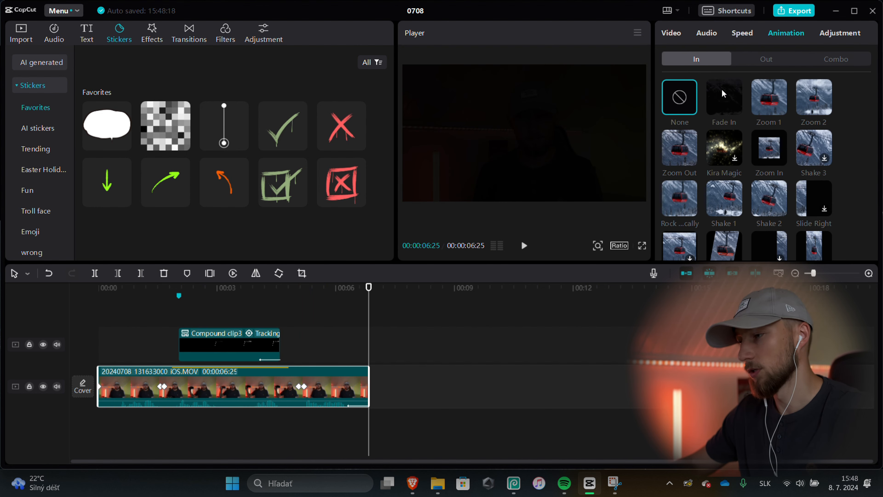
{"action": "left_click", "coordinate": [725, 95]}
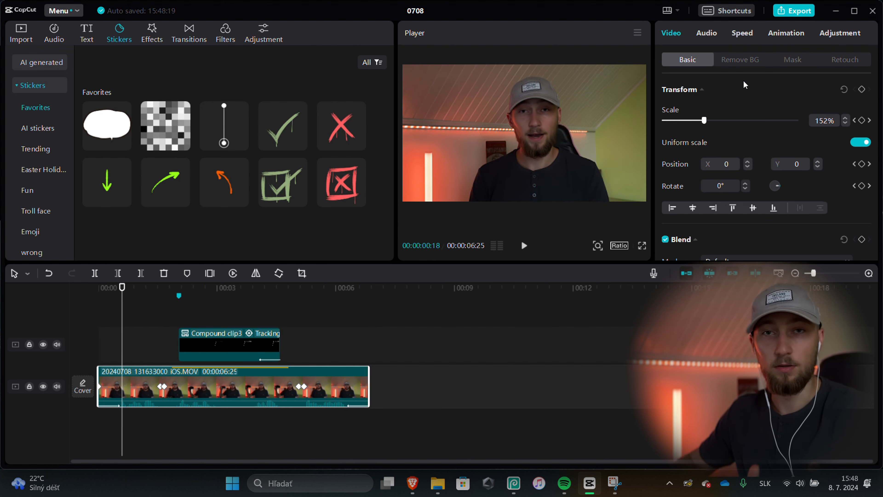